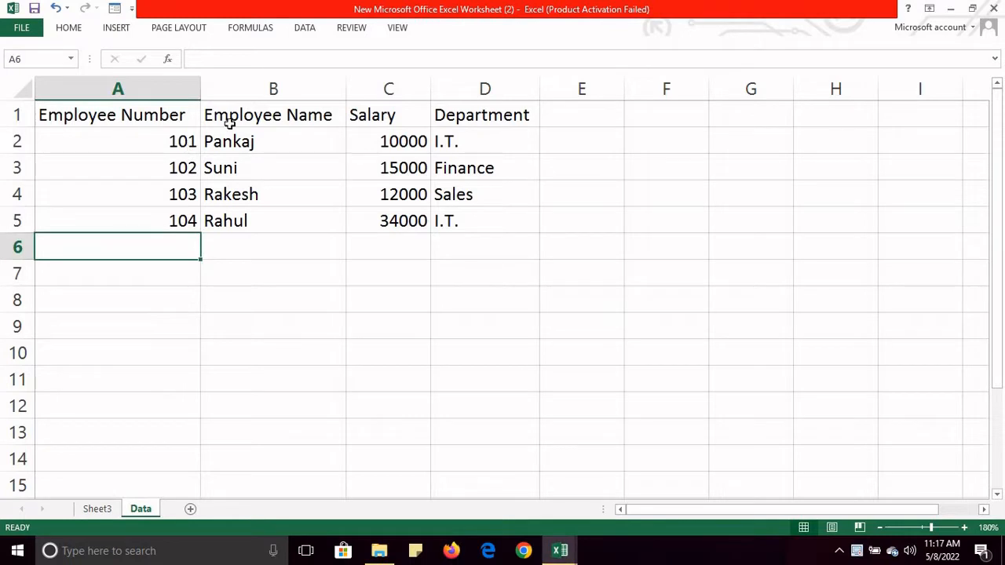
- Examine the employee table on the Data sheet and the list of employee numbers on Sheet3
left_click(198, 115)
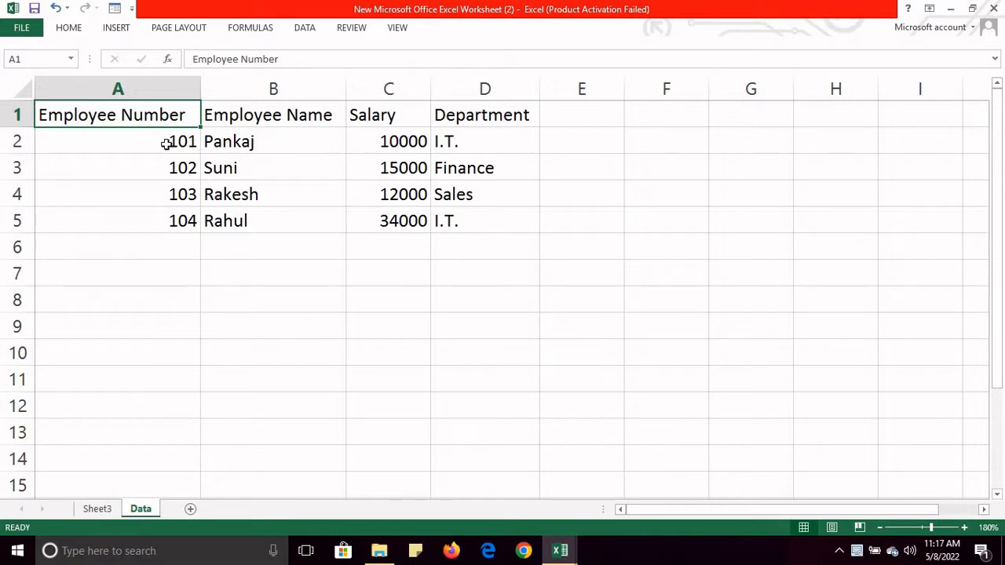
left_click_drag(166, 142, 460, 223)
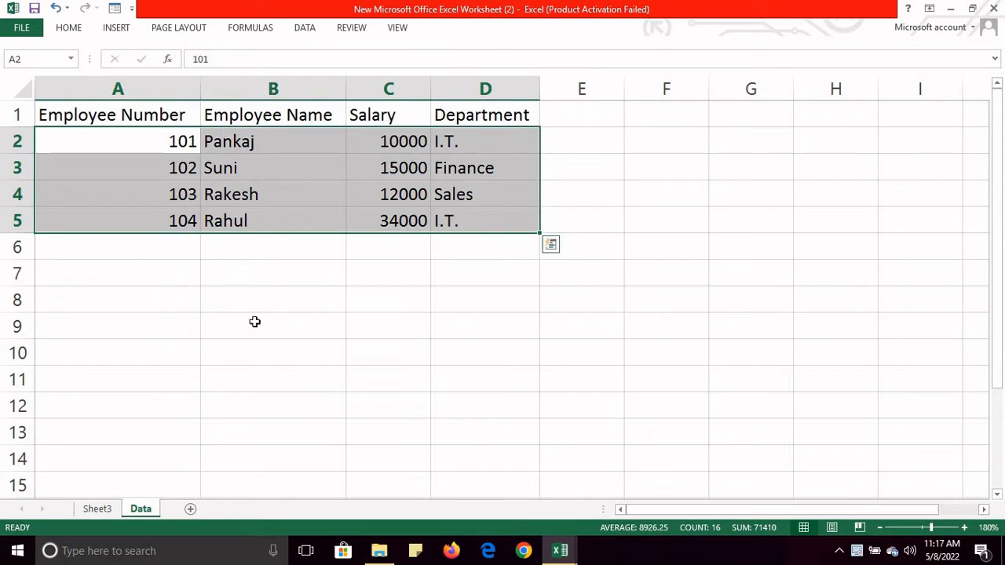
left_click(137, 134)
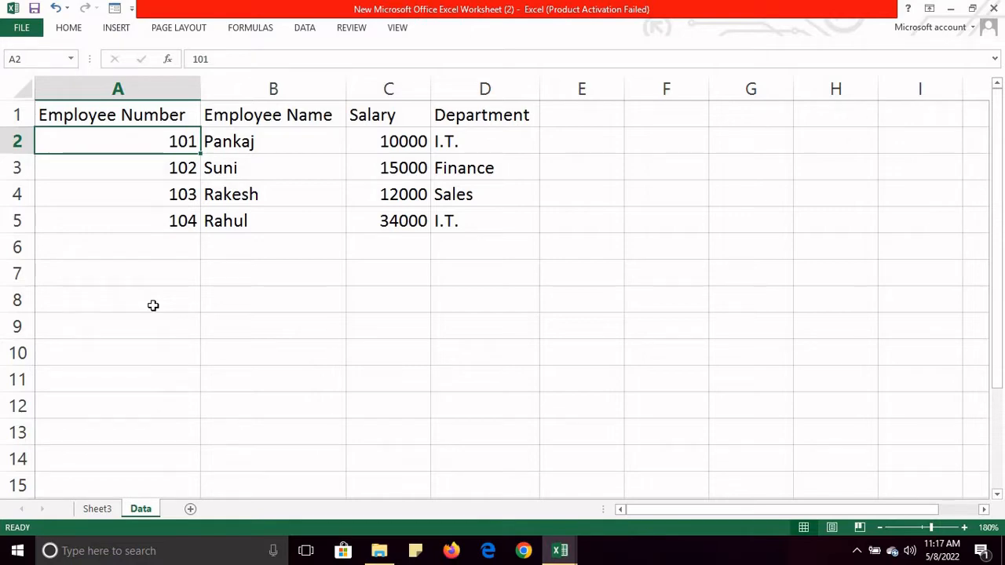
left_click(110, 509)
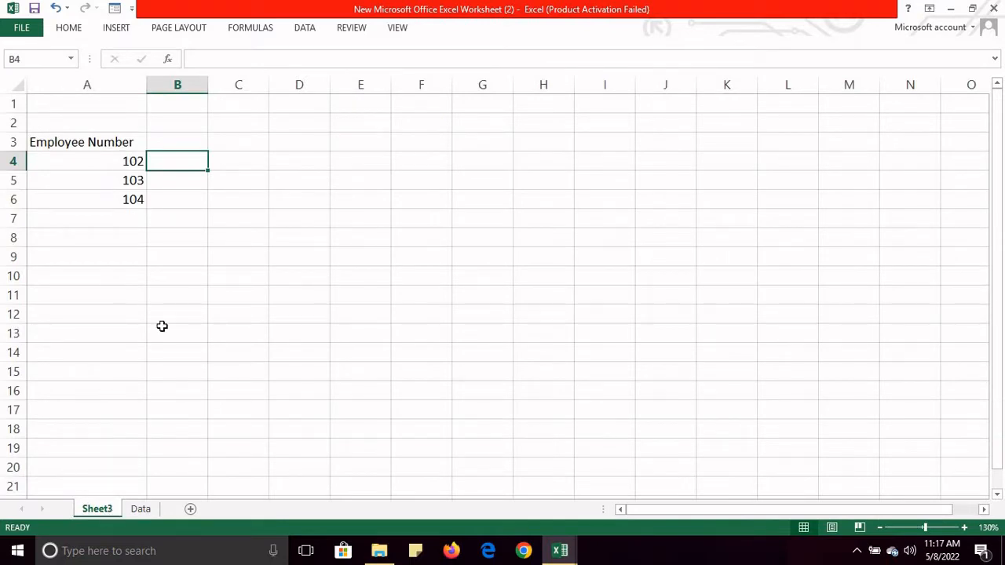
left_click(117, 160)
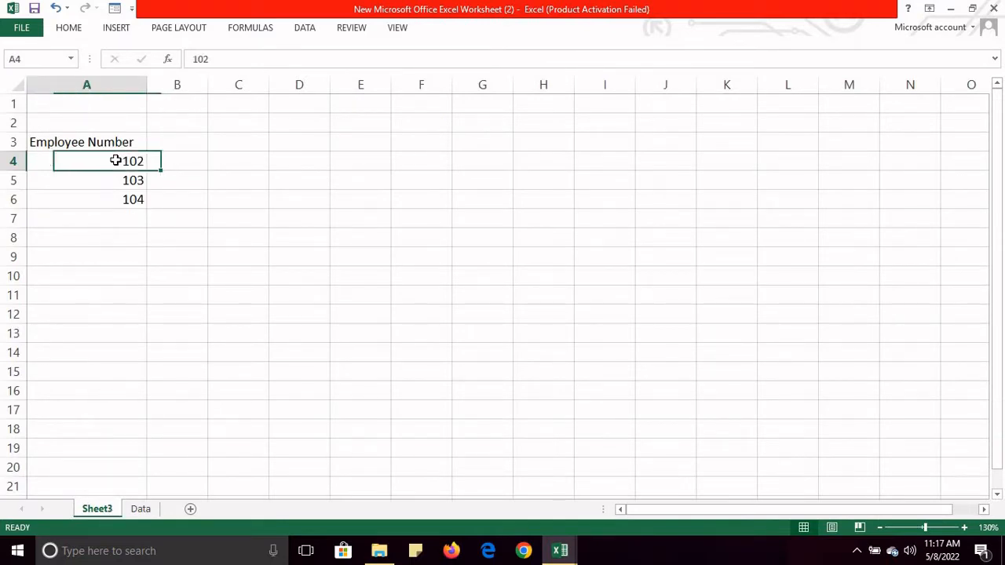
left_click(966, 528)
left_click(966, 527)
left_click(966, 527)
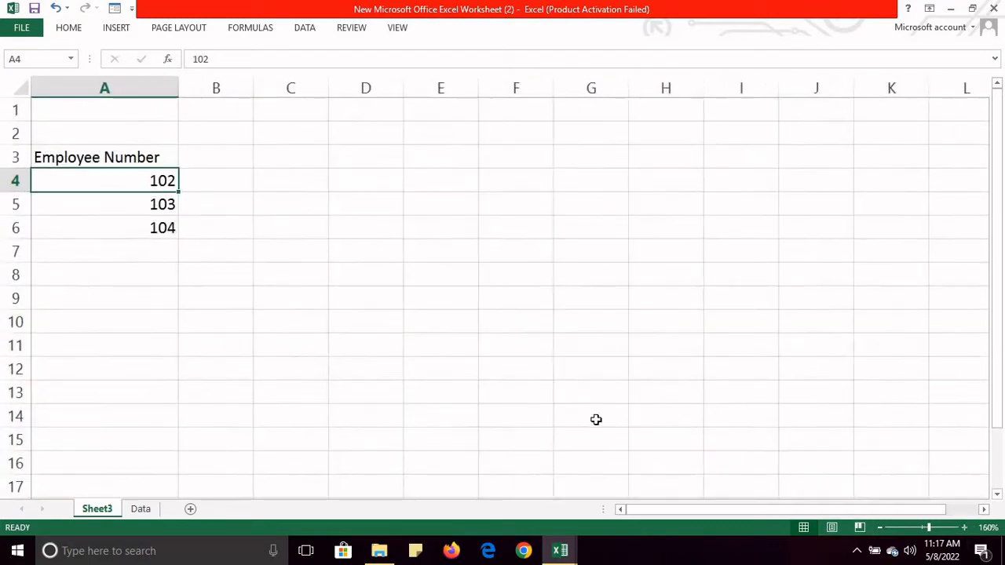
left_click(212, 185)
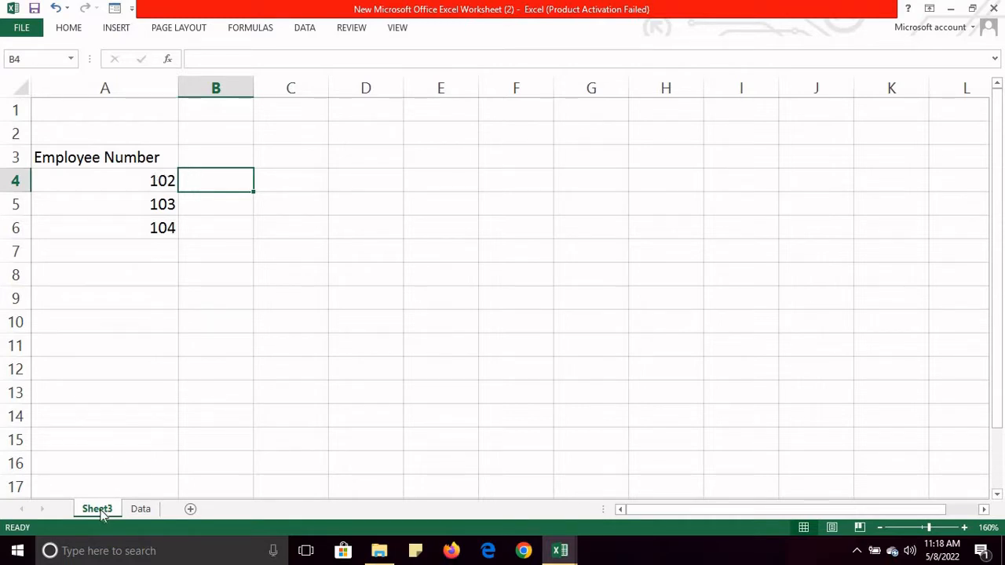
- Compare the employee records in A2:D5 of the Data sheet with the employee numbers listed on Sheet3
left_click(142, 510)
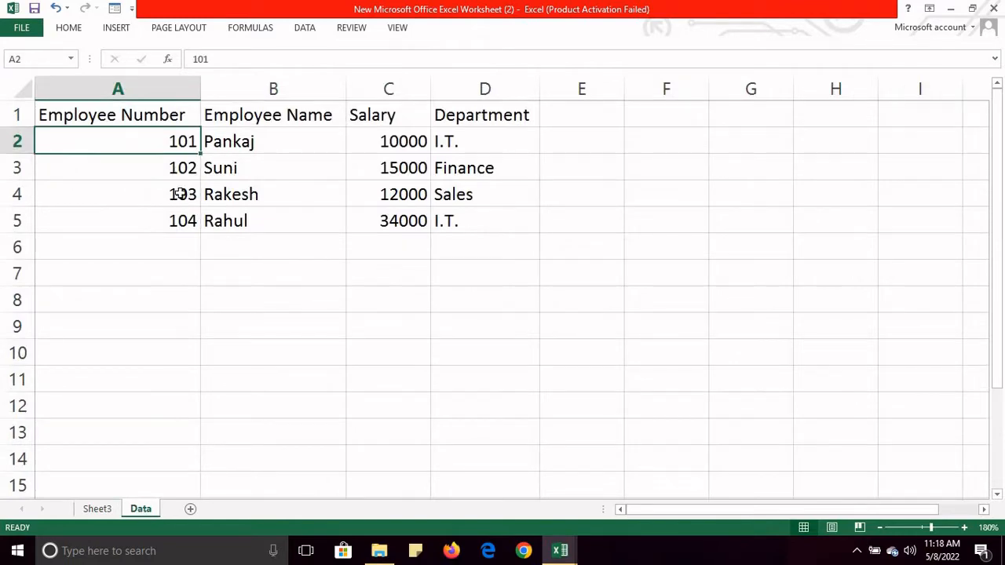
left_click(389, 221)
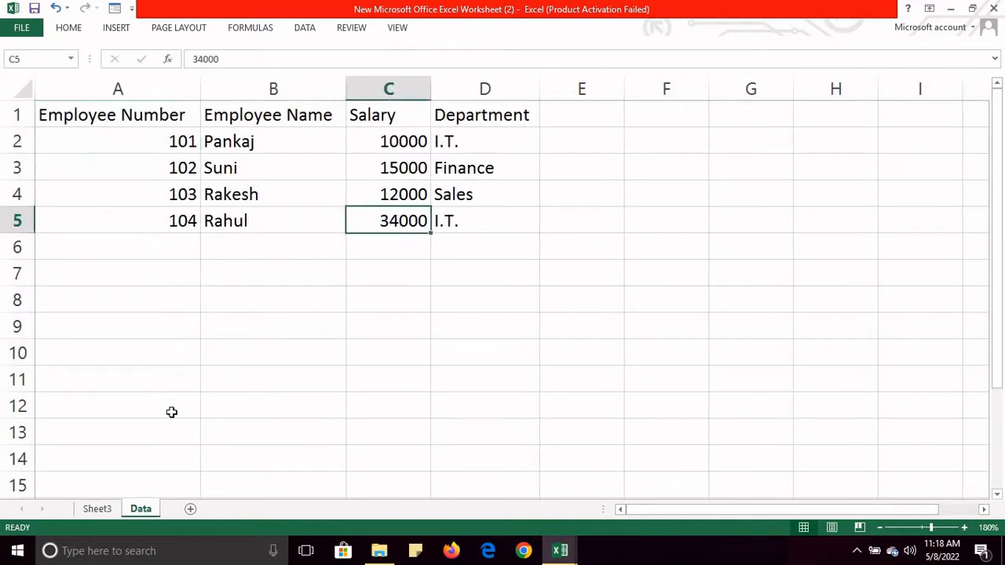
left_click(110, 512)
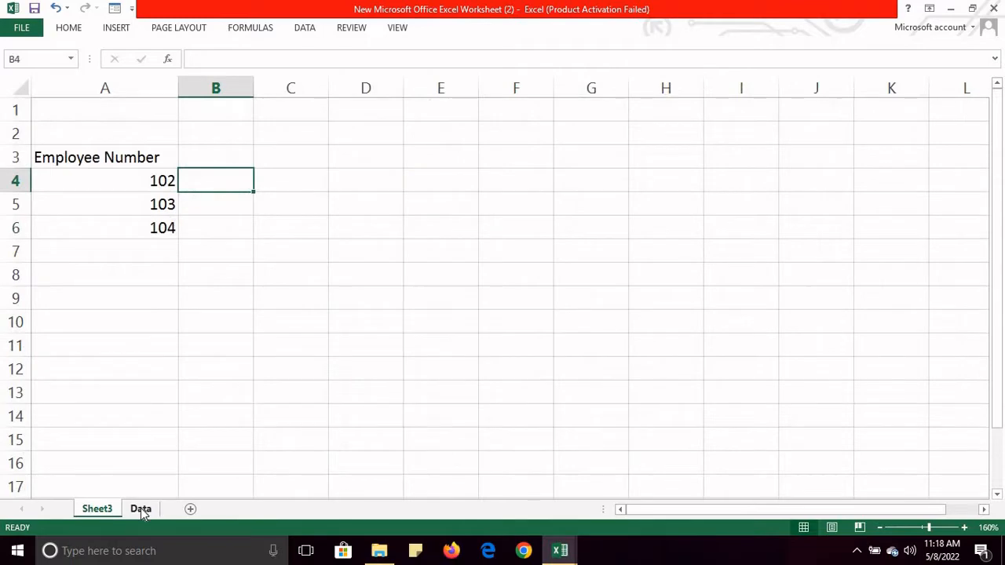
left_click(141, 508)
left_click(398, 171)
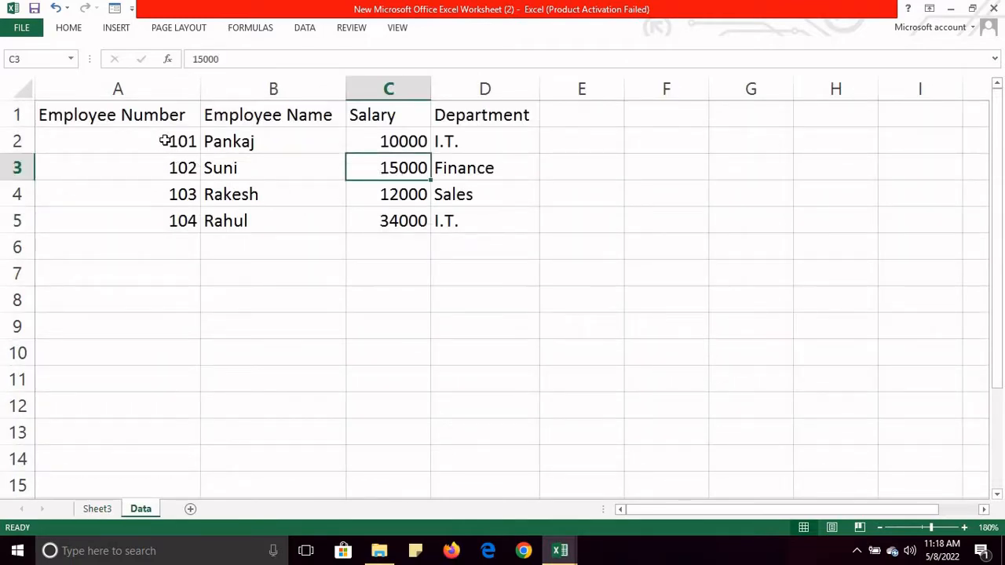
left_click_drag(165, 141, 457, 231)
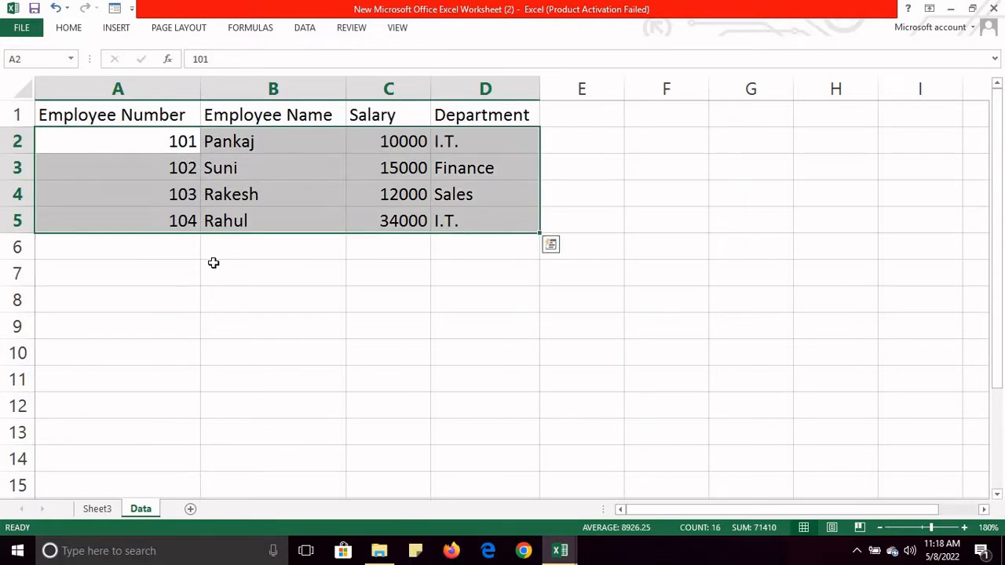
left_click(105, 509)
left_click(143, 511)
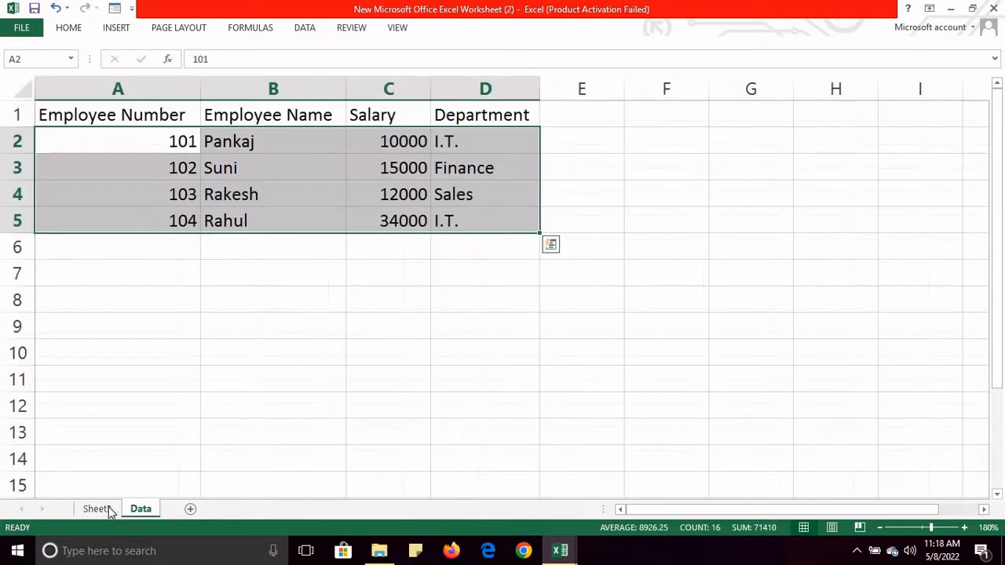
left_click(107, 508)
left_click(144, 510)
left_click(190, 286)
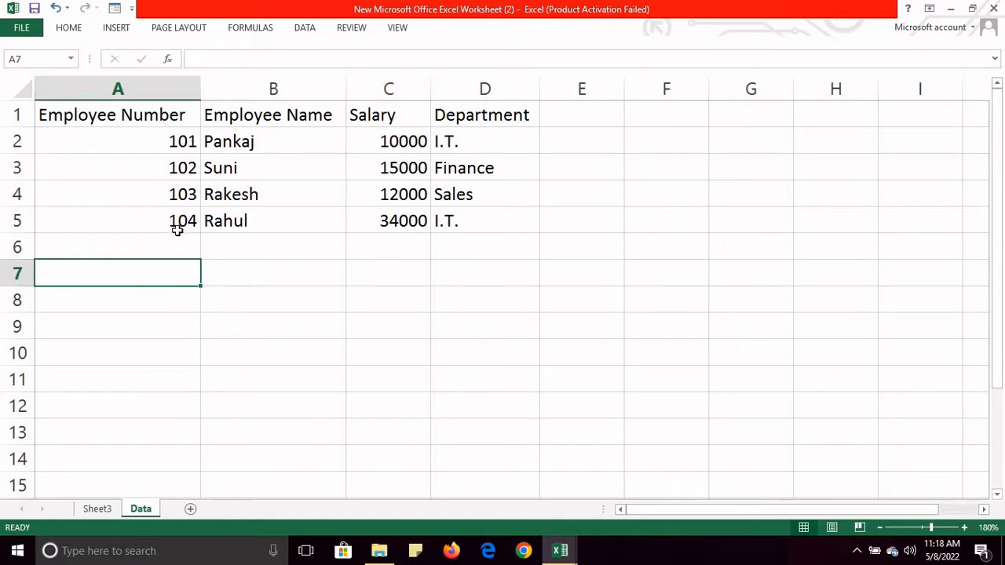
- Begin a VLOOKUP formula in cell B4 of Sheet3 with A4 as the lookup value
left_click(110, 513)
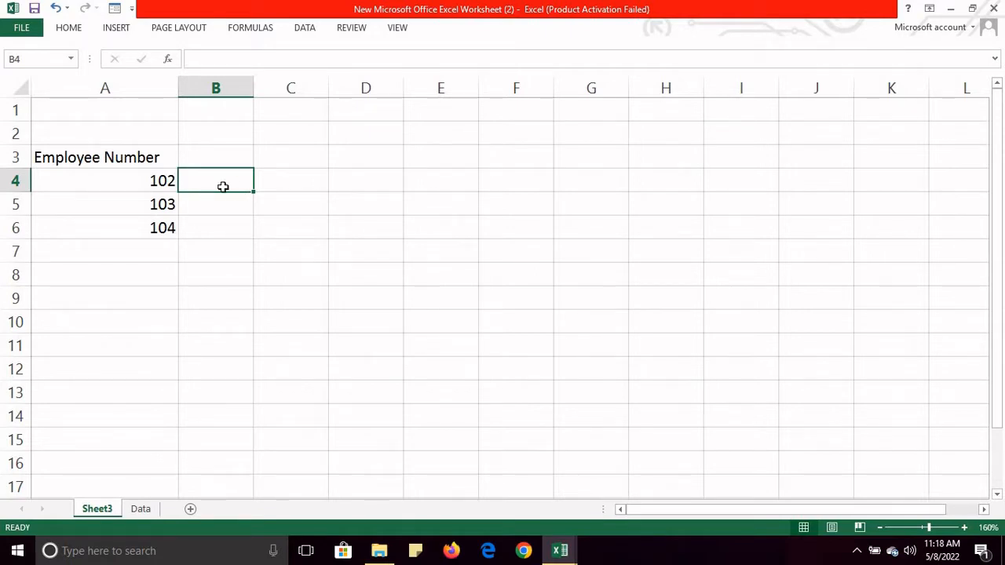
type("=v")
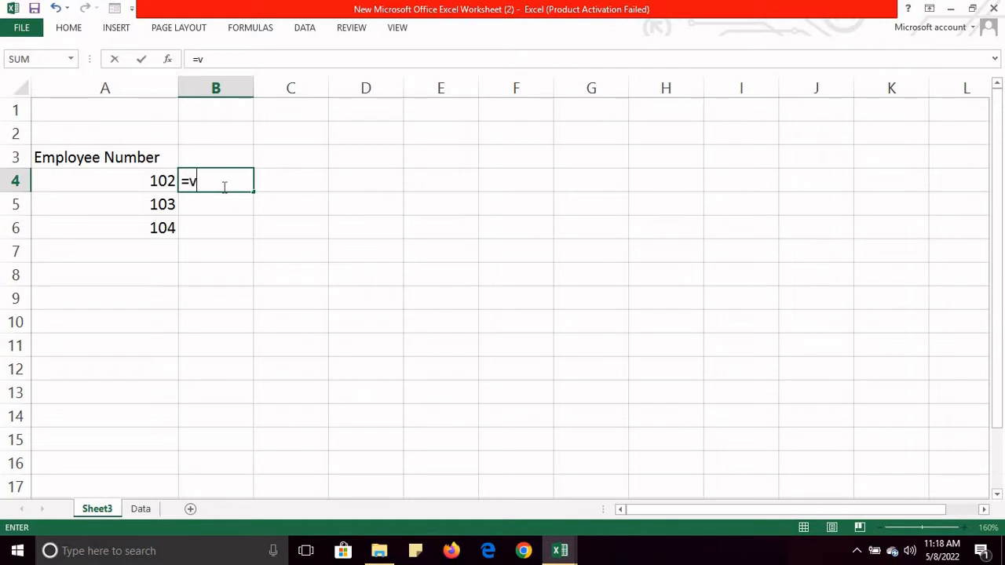
type("look")
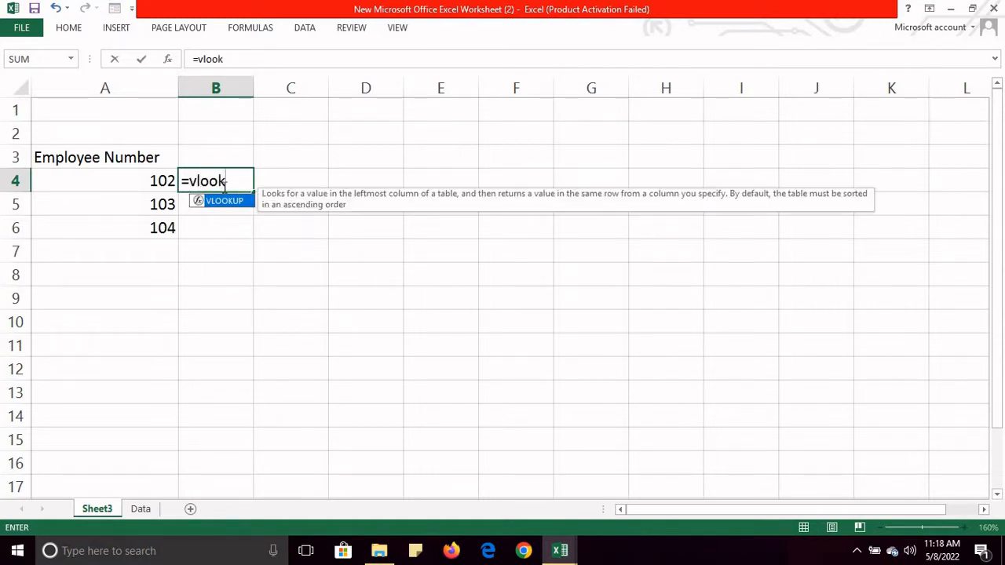
type("uo")
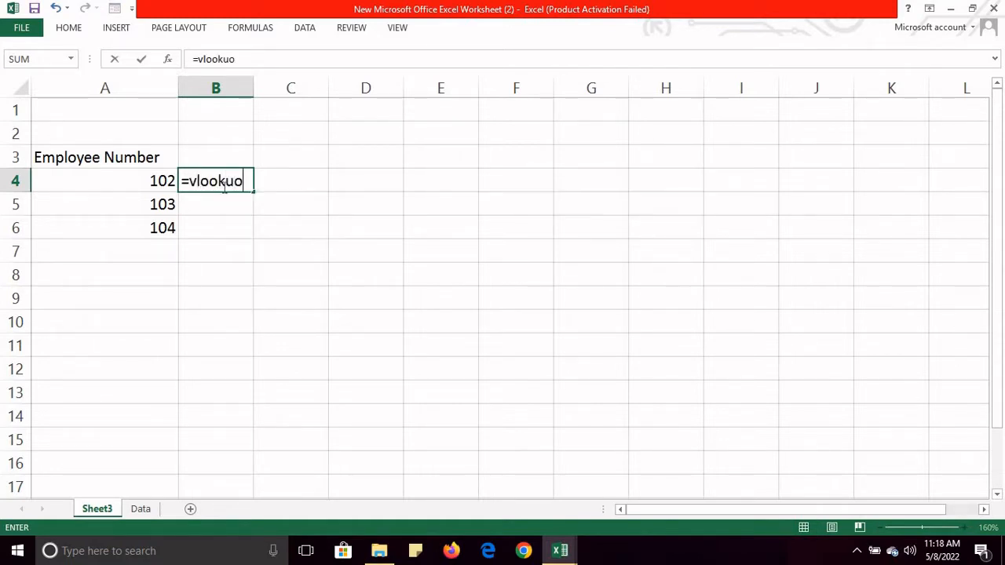
key("BackSpace")
type("p(")
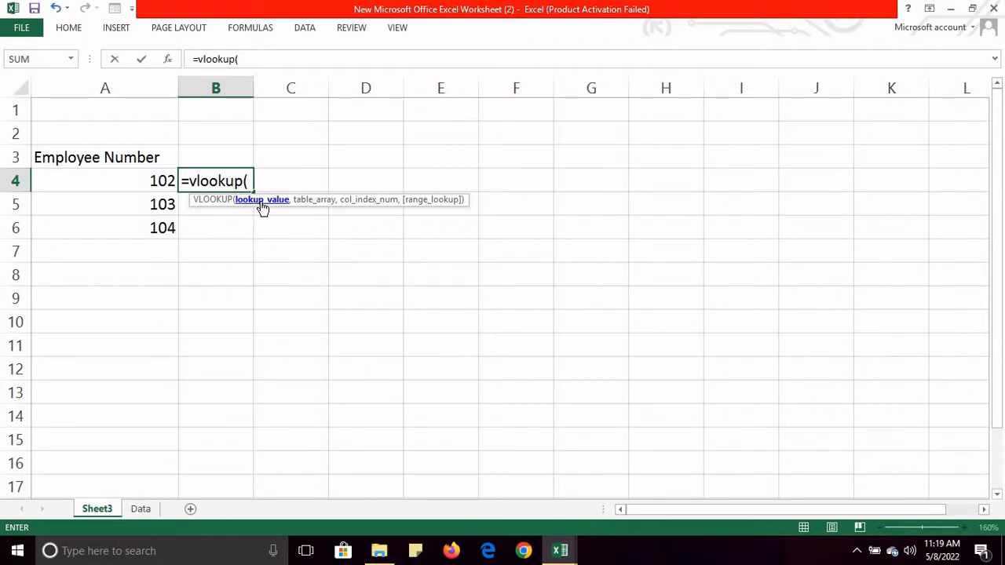
left_click(155, 182)
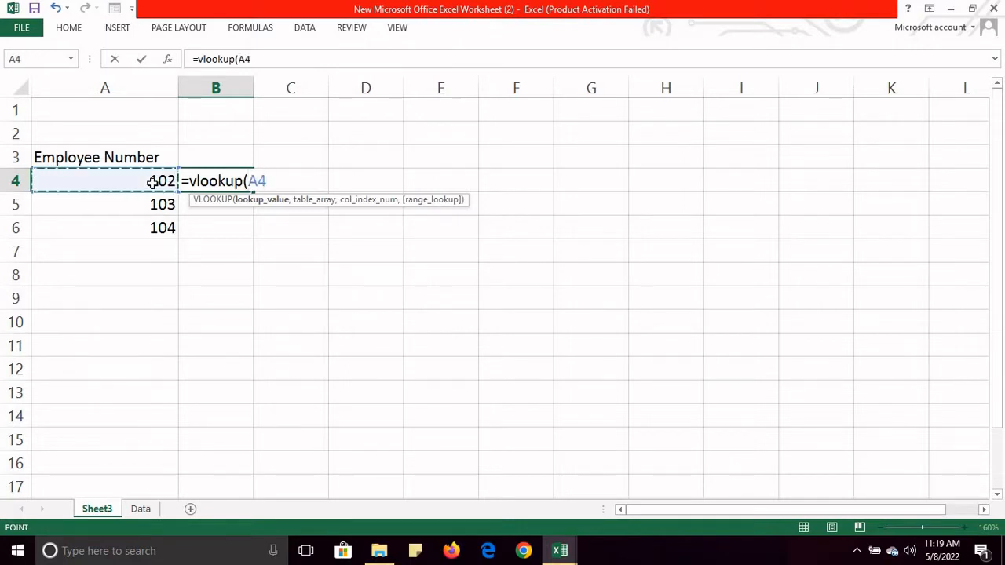
type(",")
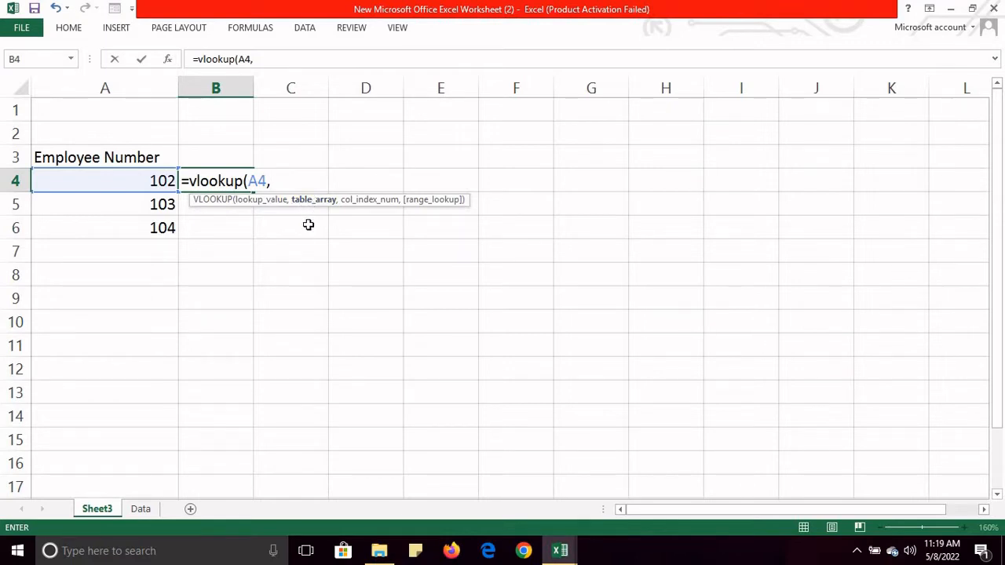
- Complete the VLOOKUP in B4 with table array Data!A1:D5, column index 3 and exact match (FALSE)
left_click(140, 509)
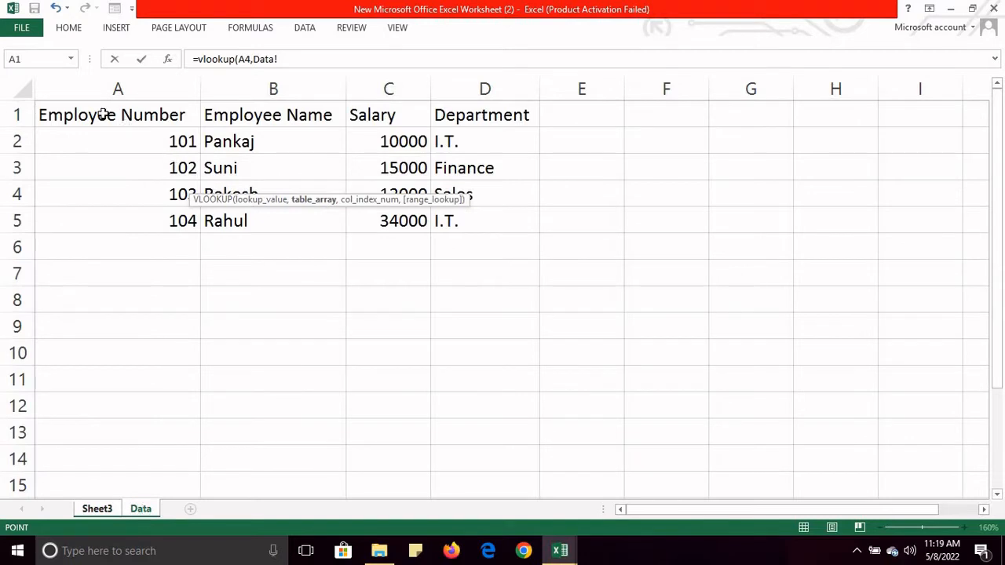
left_click_drag(103, 115, 474, 220)
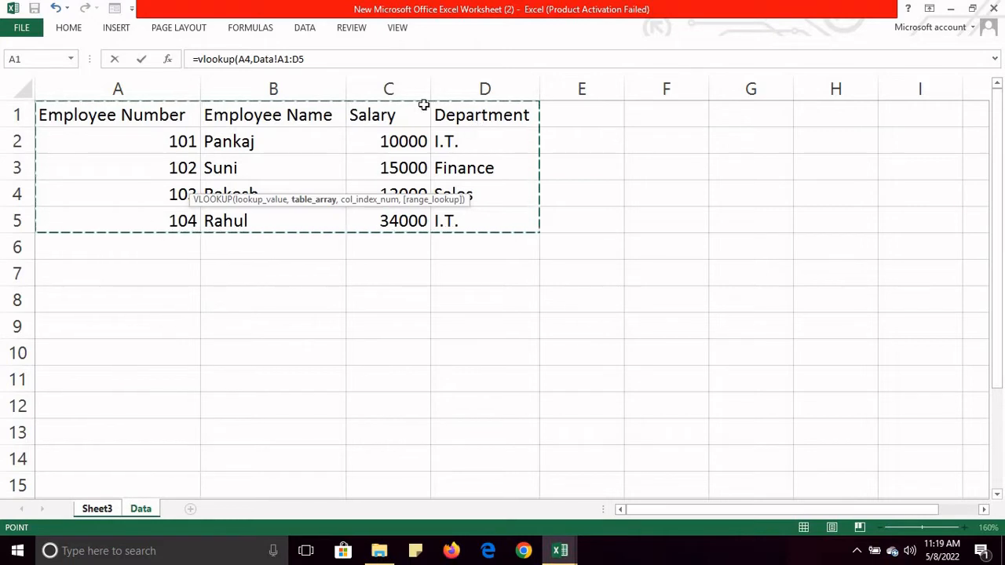
left_click(334, 60)
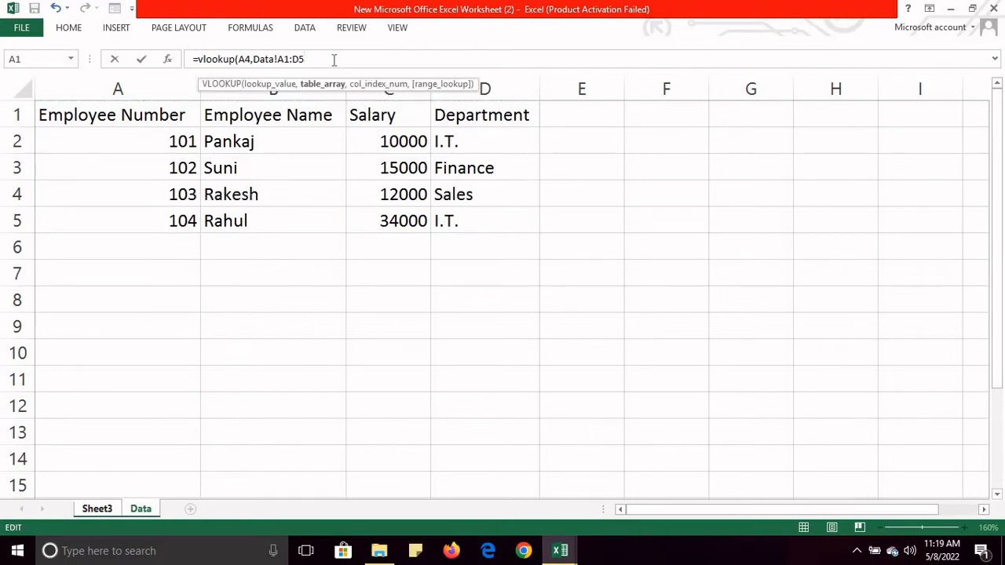
type(",3")
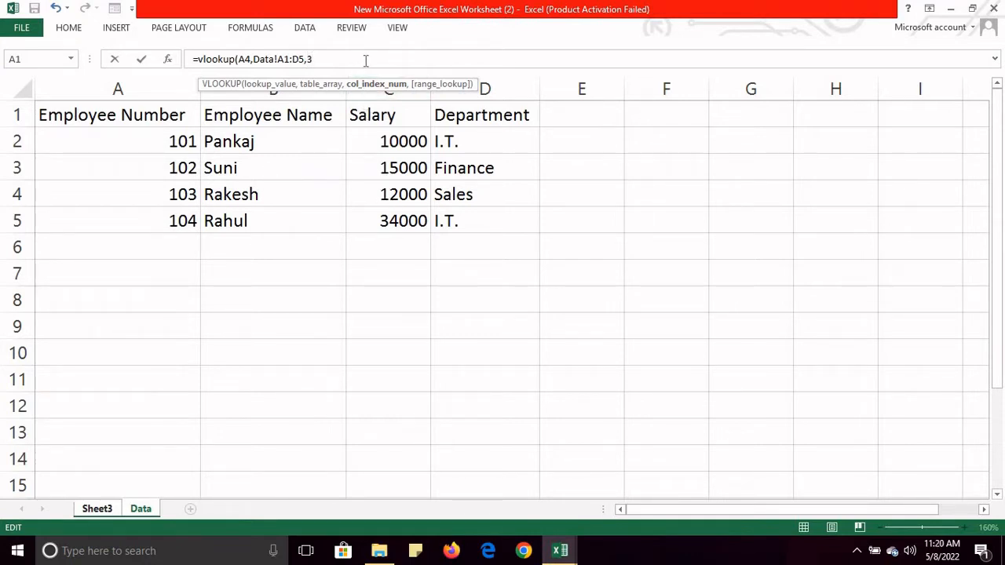
type(",")
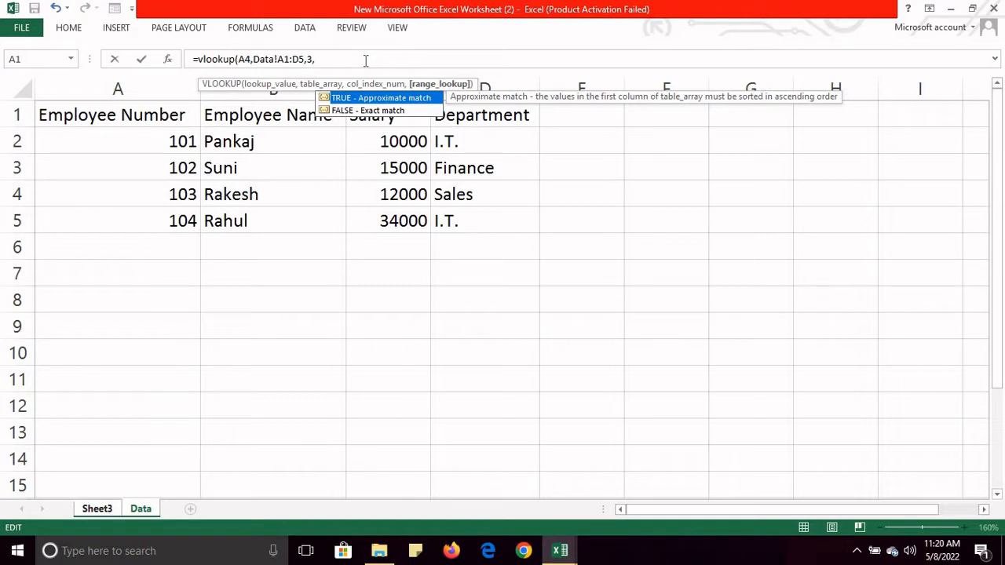
key("Down")
key("Tab")
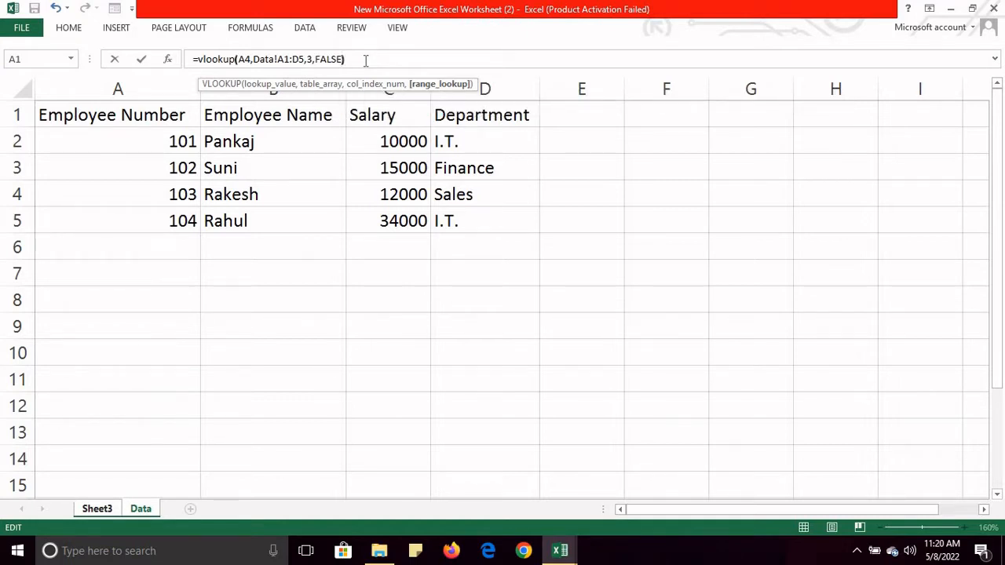
key("Return")
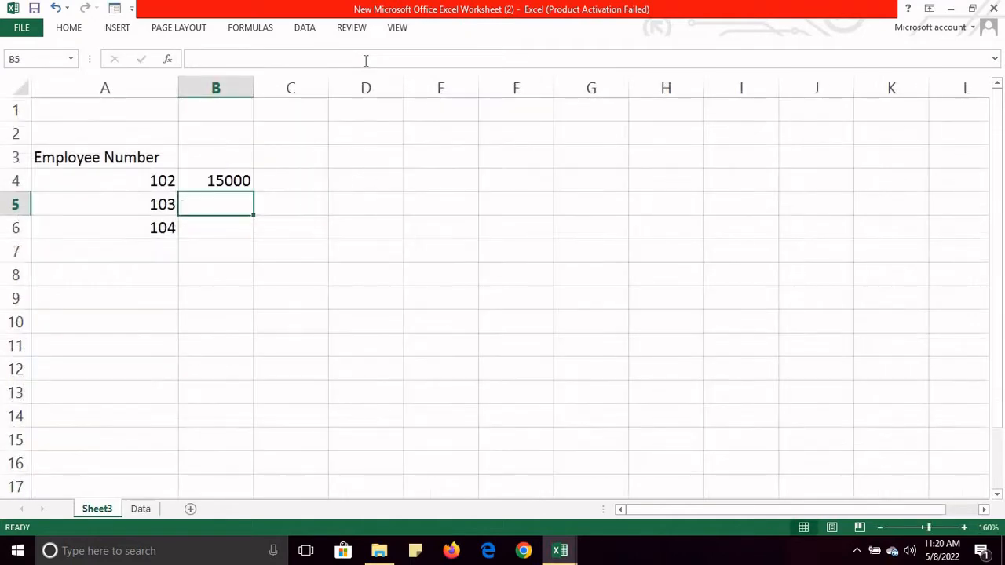
- Check the salary lookup in B4 of Sheet3 against the matching employee's row on the Data sheet
left_click(127, 178)
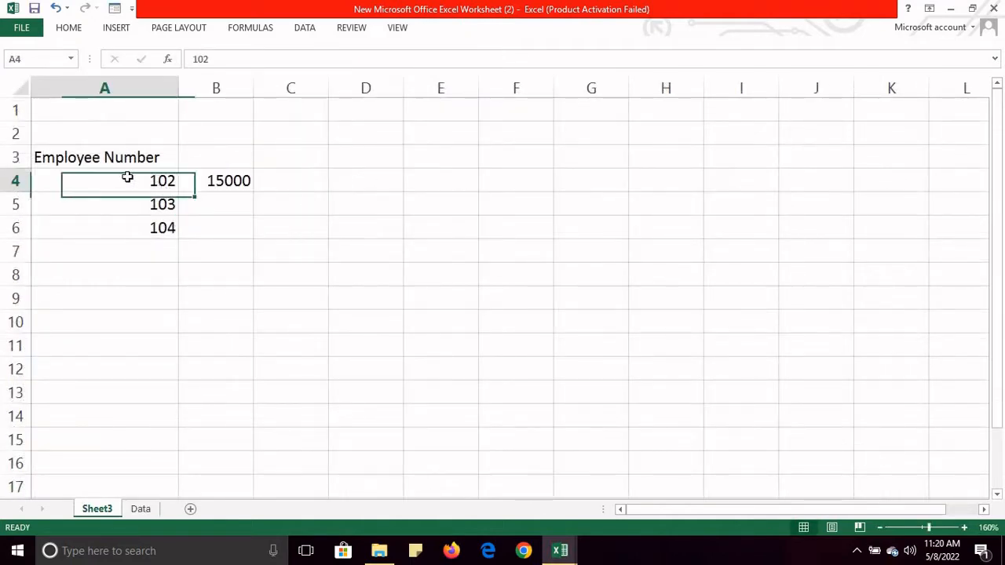
left_click(205, 183)
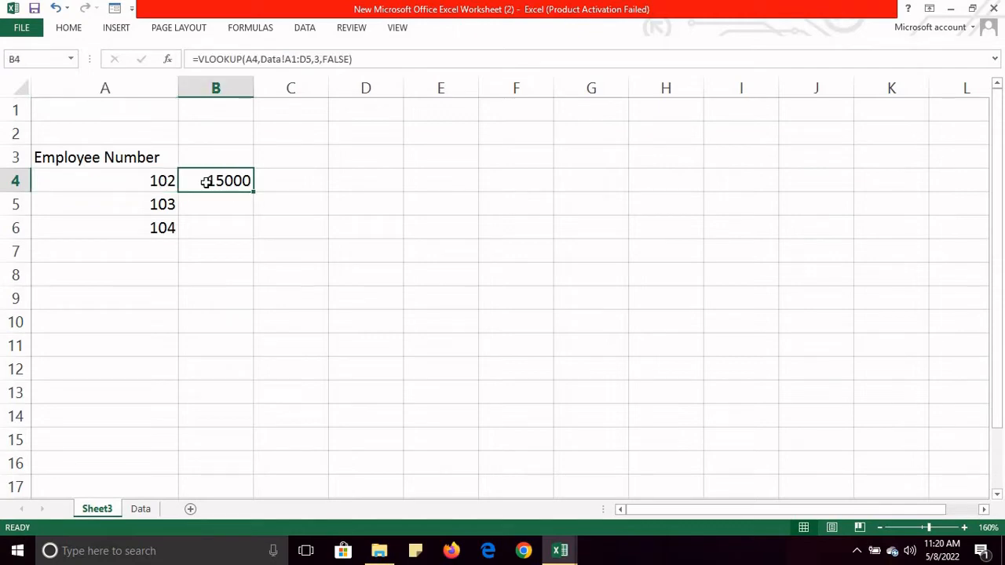
left_click(141, 507)
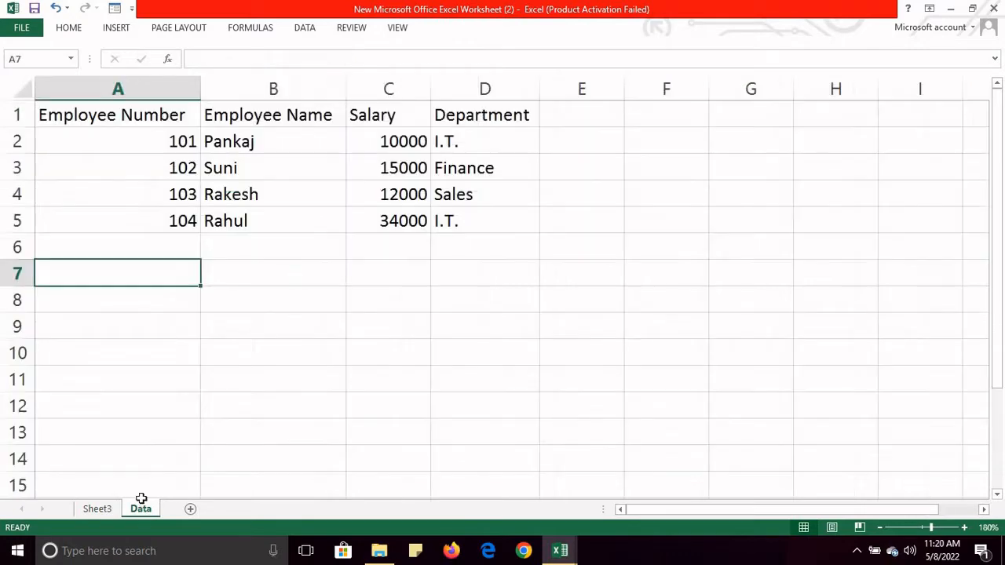
left_click(183, 171)
left_click(367, 175)
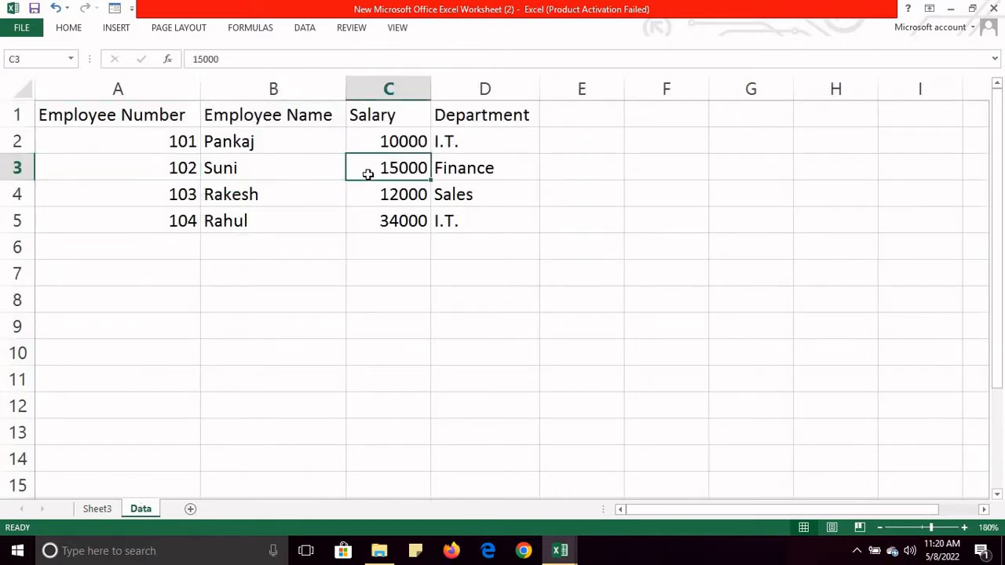
left_click(108, 513)
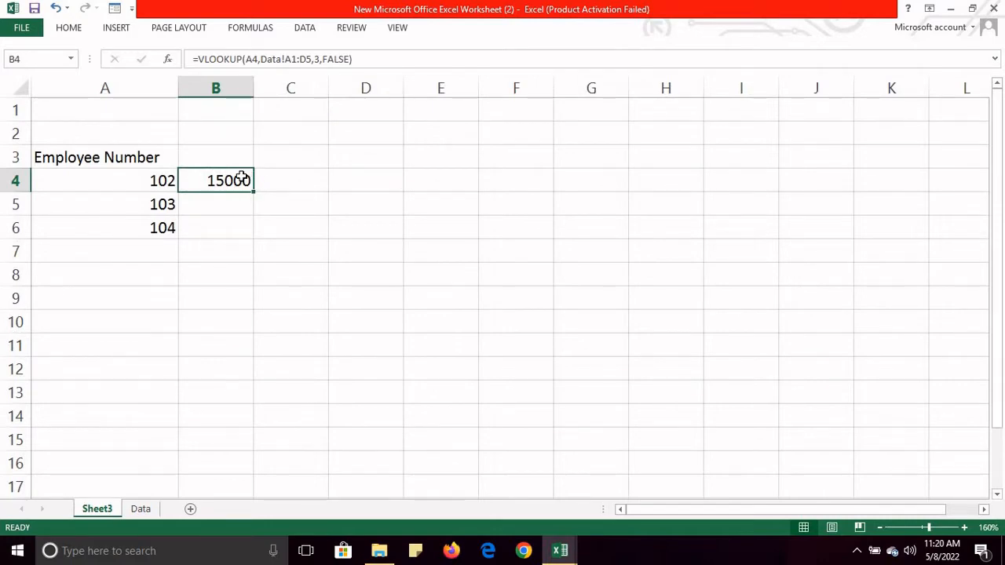
left_click(141, 513)
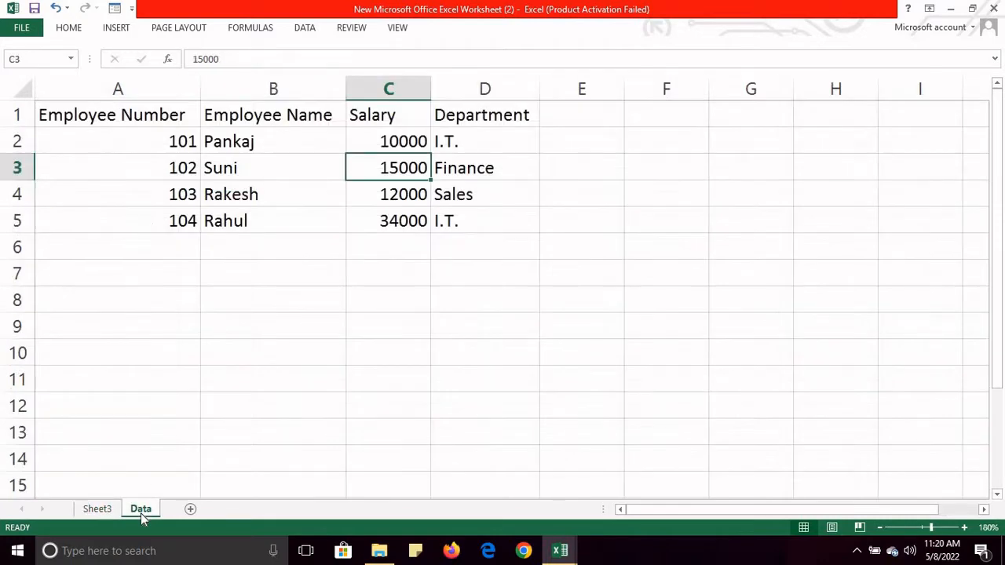
left_click(485, 168)
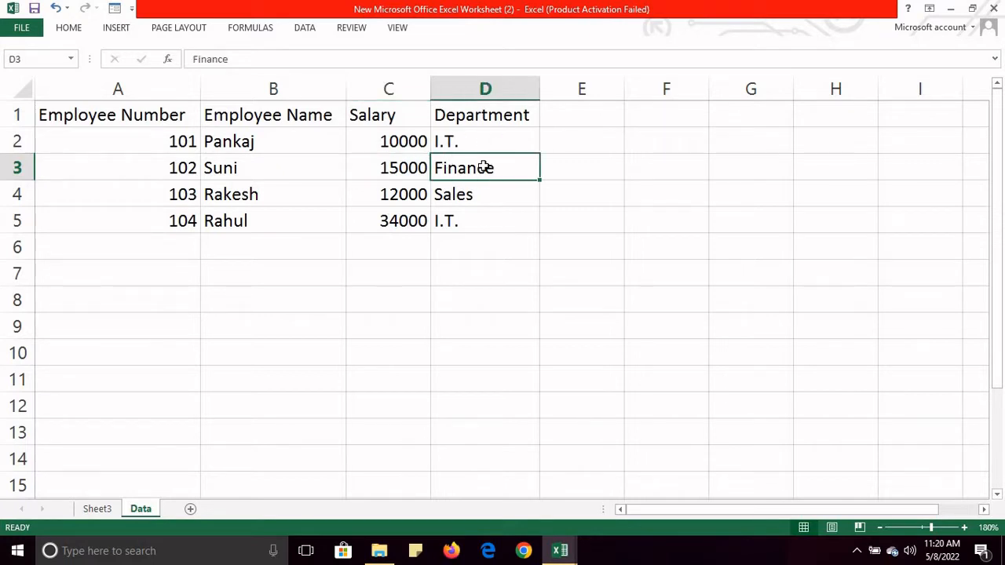
- Change the column index of the VLOOKUP in B4 on Sheet3 to 4 so it returns the Department column of the Data sheet
left_click(148, 113)
left_click(272, 112)
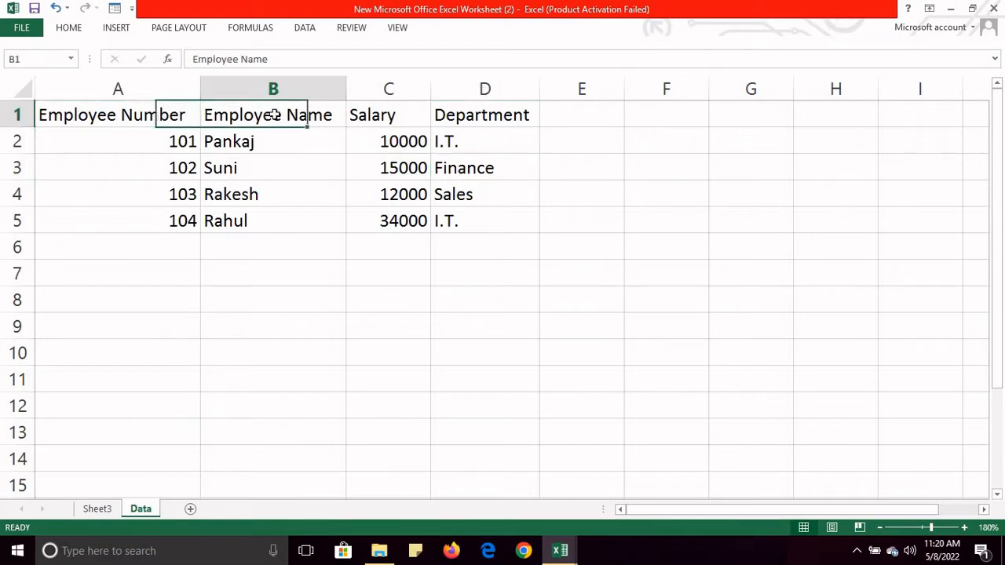
left_click(395, 115)
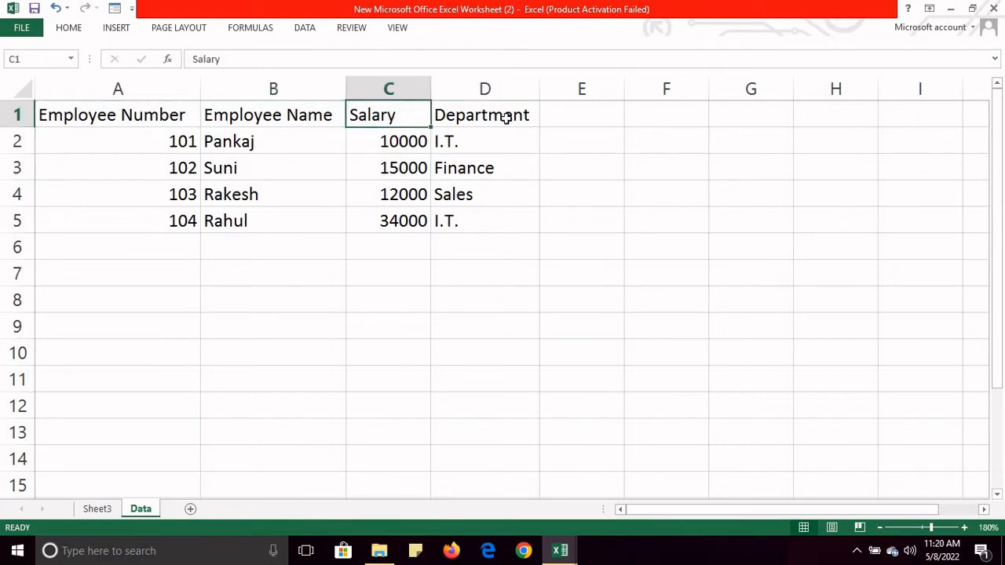
left_click(517, 113)
left_click(99, 508)
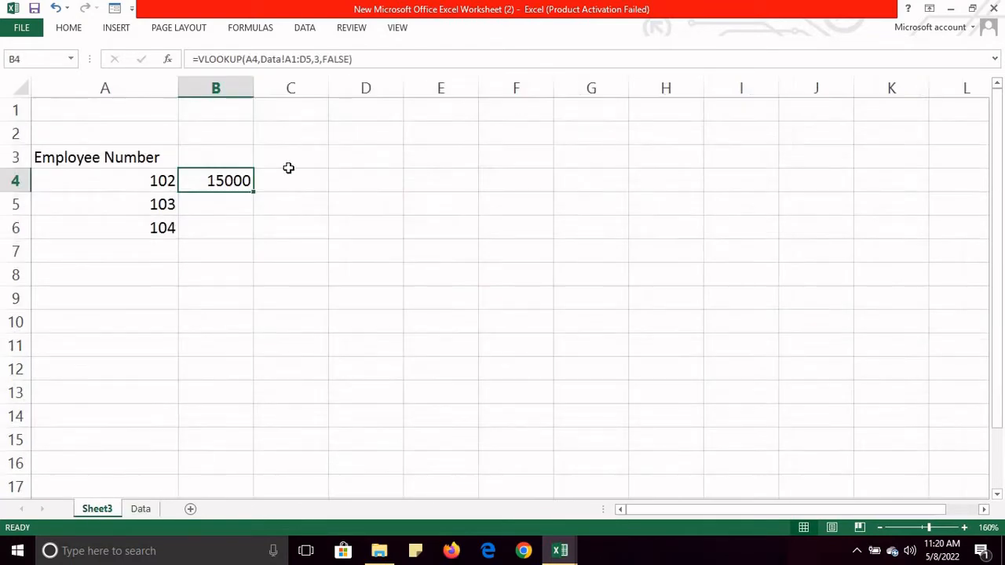
left_click(319, 58)
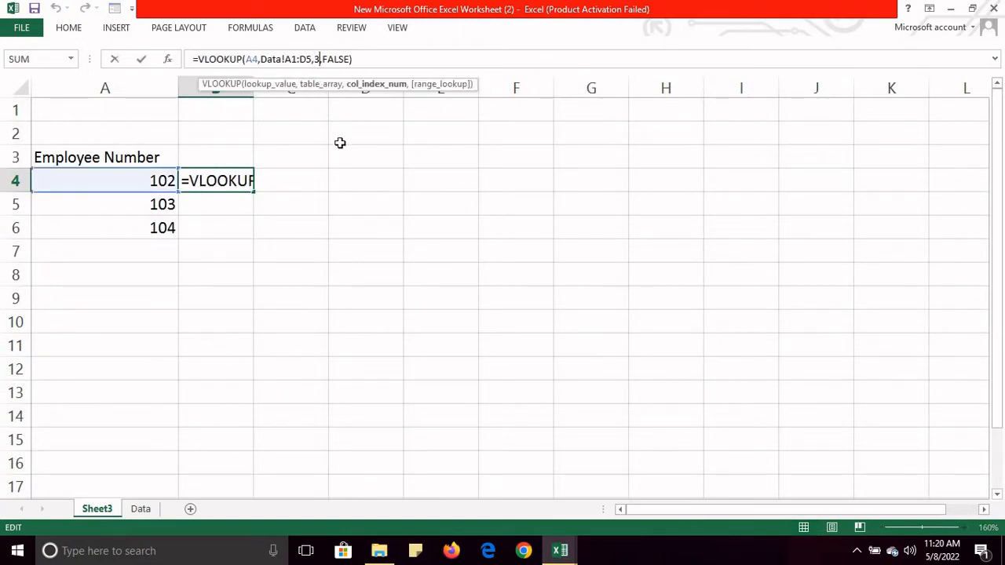
key("BackSpace")
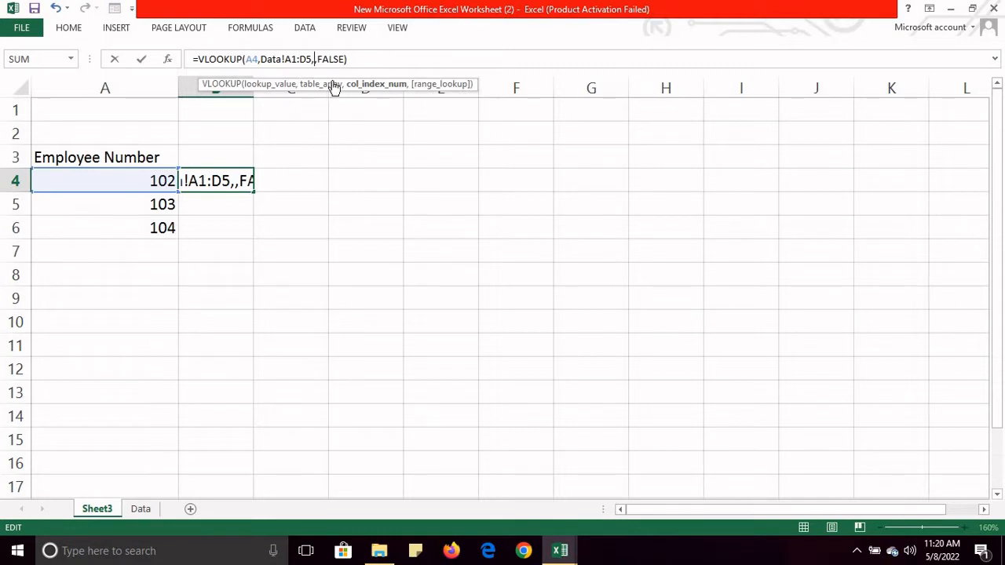
type("4")
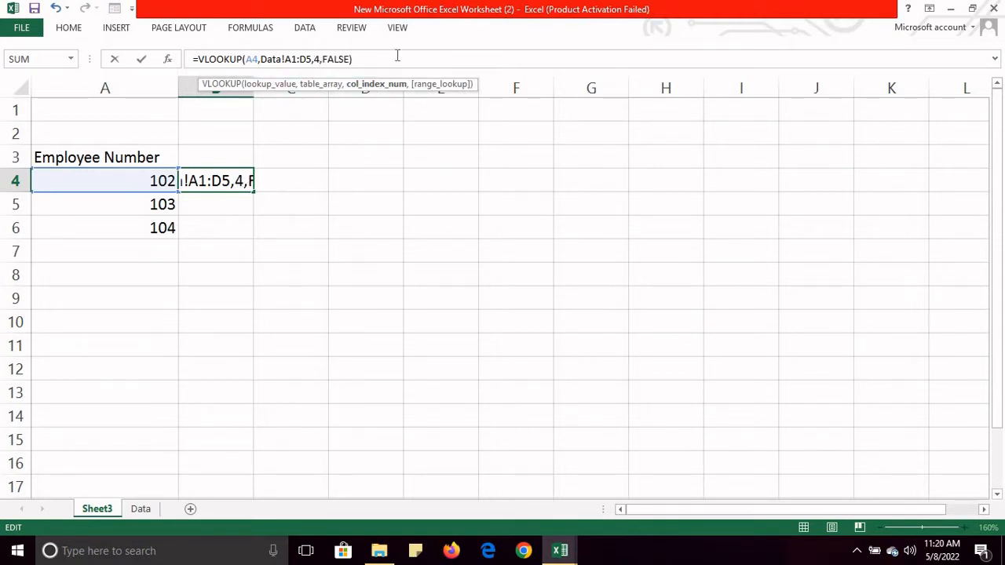
left_click(397, 56)
key("Return")
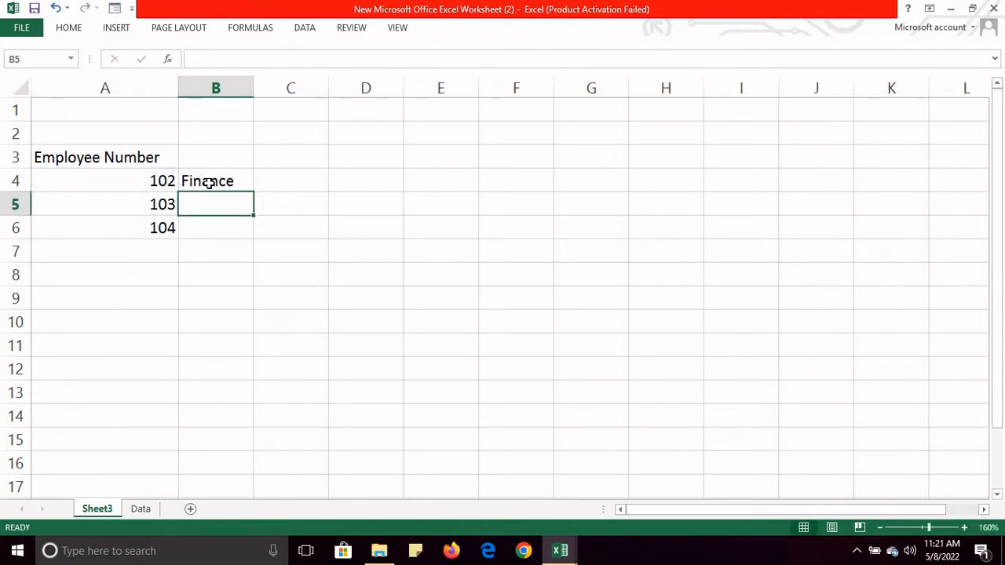
- Change the column index of the VLOOKUP in B4 on Sheet3 to 2 so it returns the Employee Name column
left_click(140, 510)
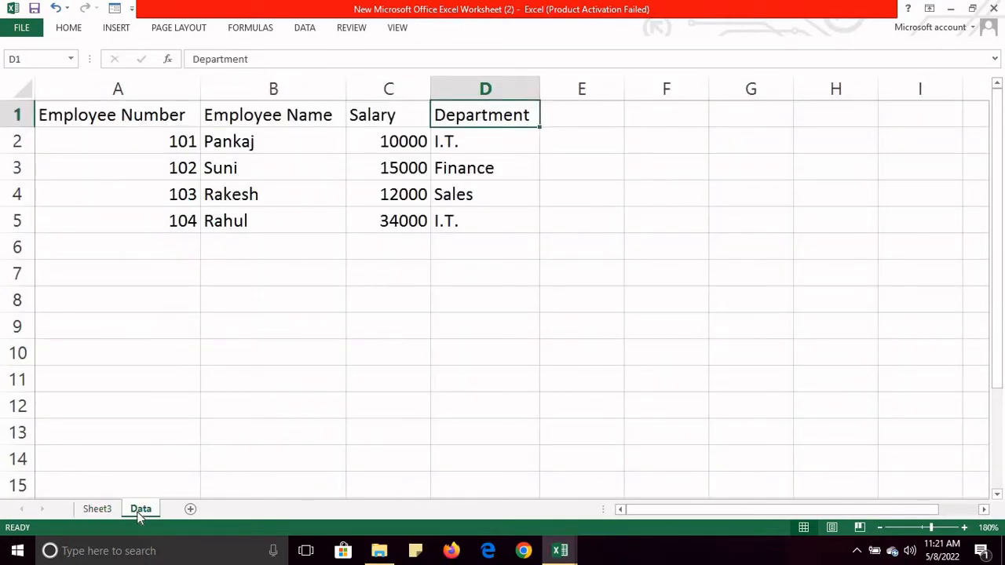
left_click(104, 512)
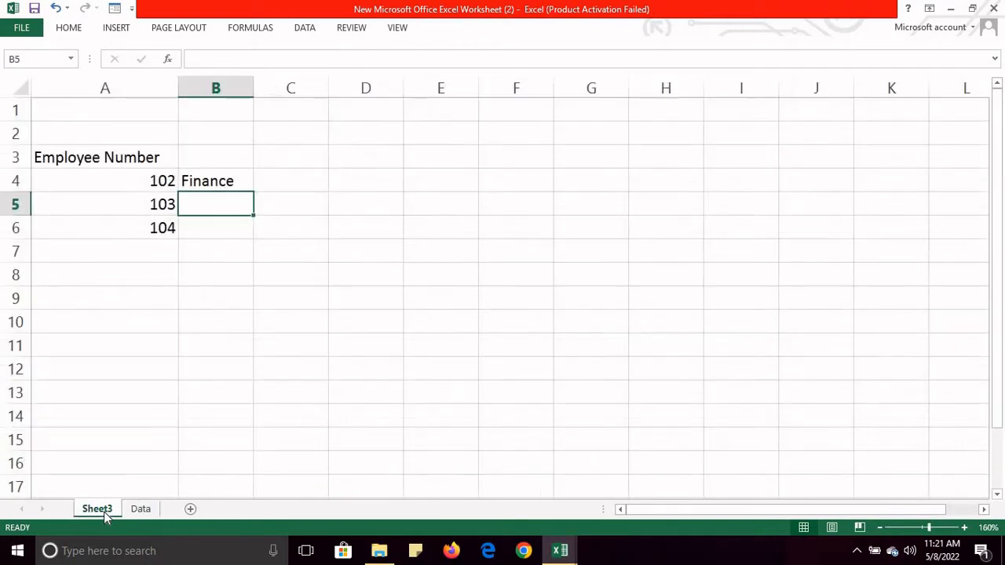
left_click(139, 512)
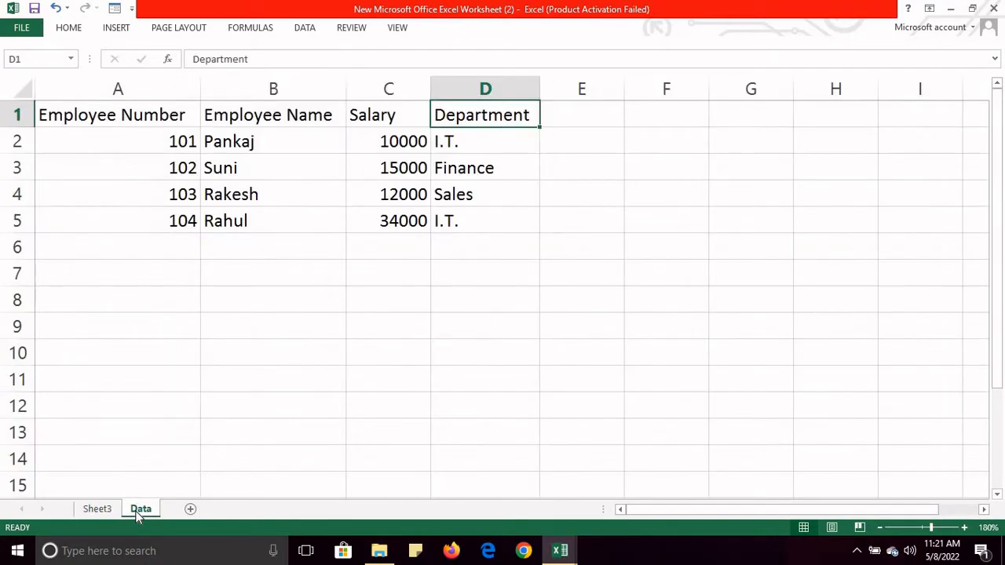
left_click(269, 117)
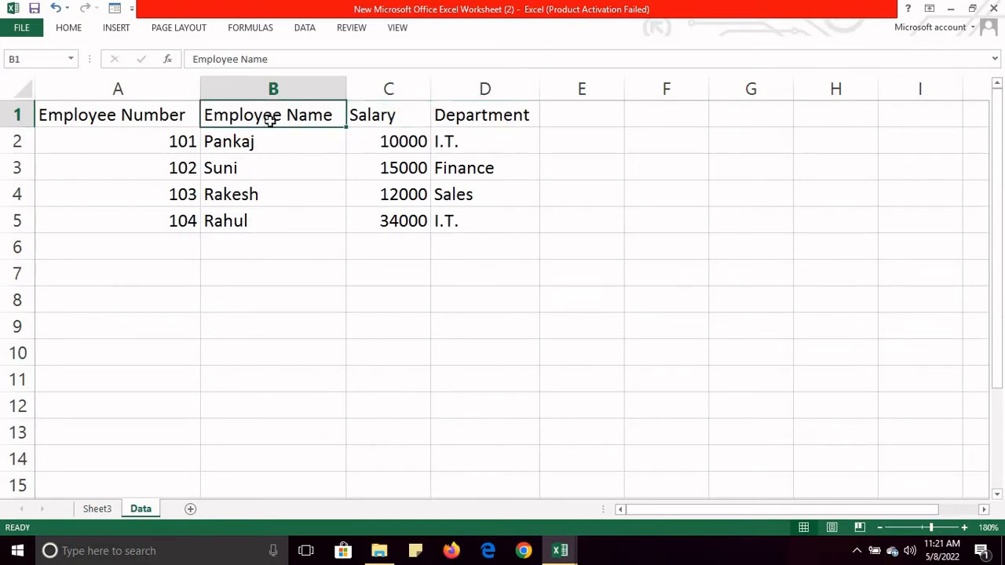
left_click(106, 511)
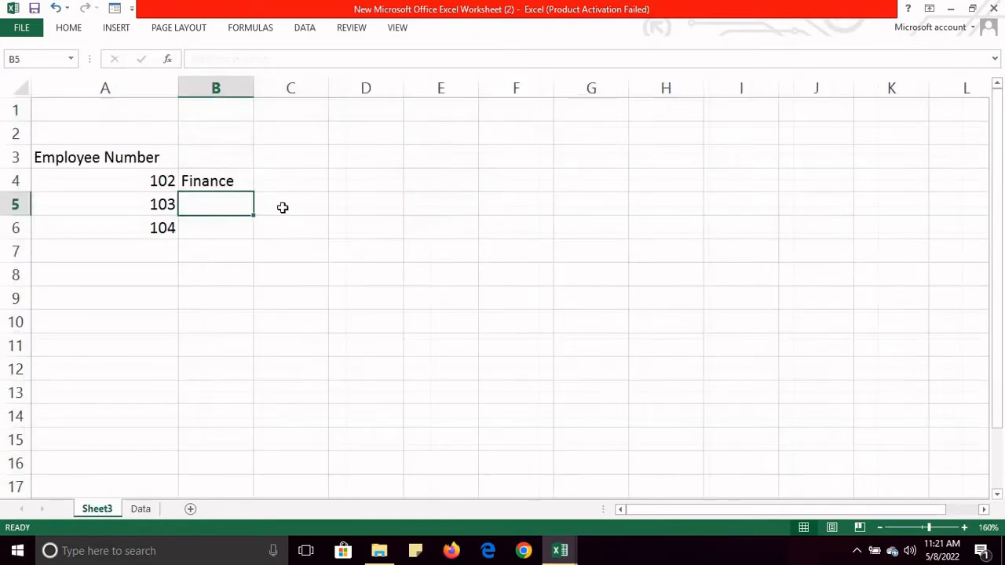
left_click(202, 179)
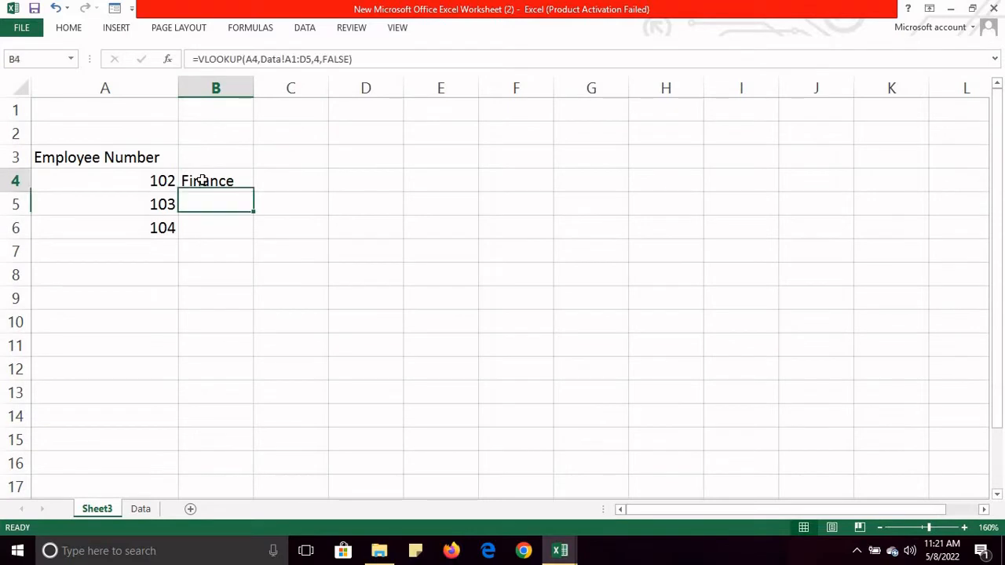
left_click(322, 60)
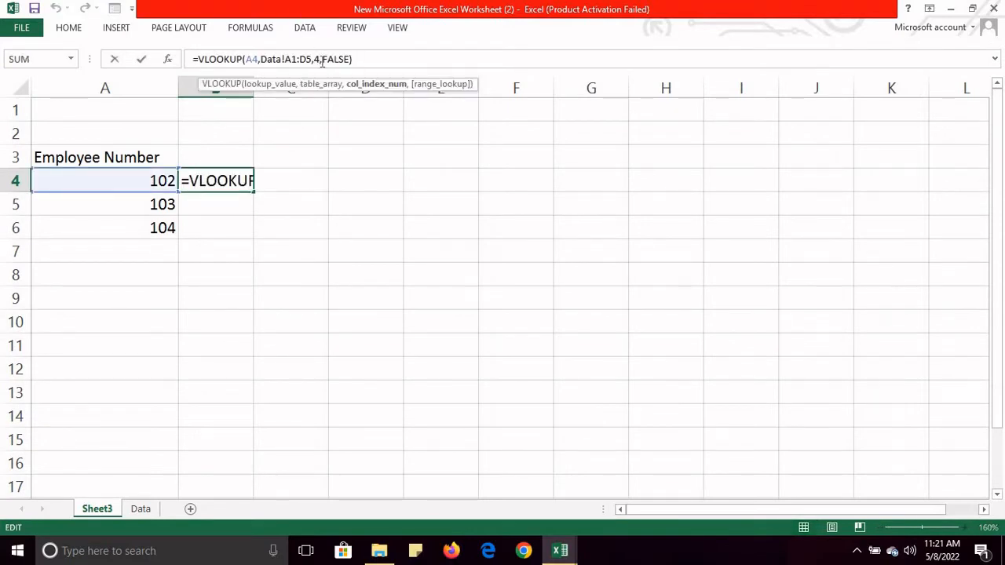
key("BackSpace")
type("2")
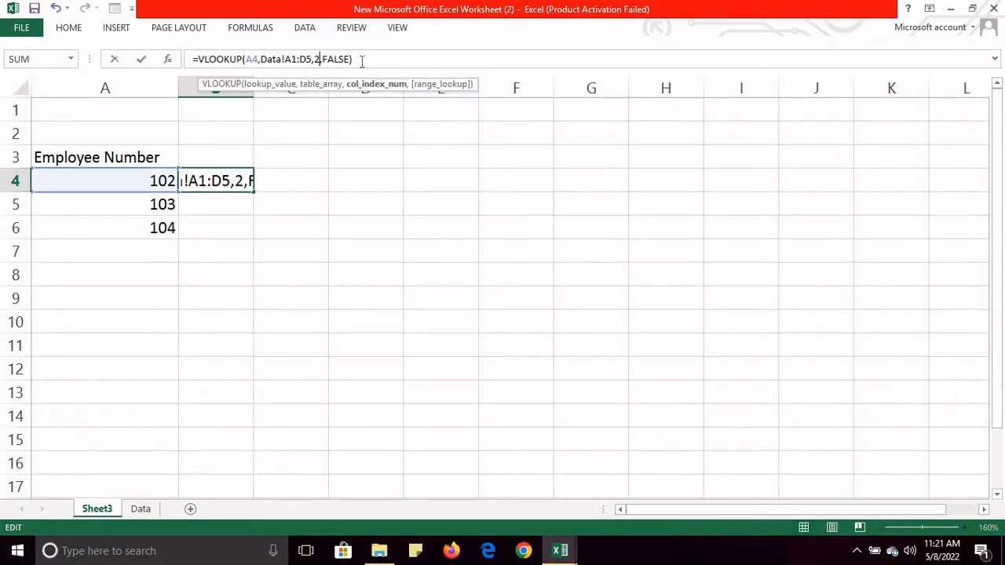
key("Return")
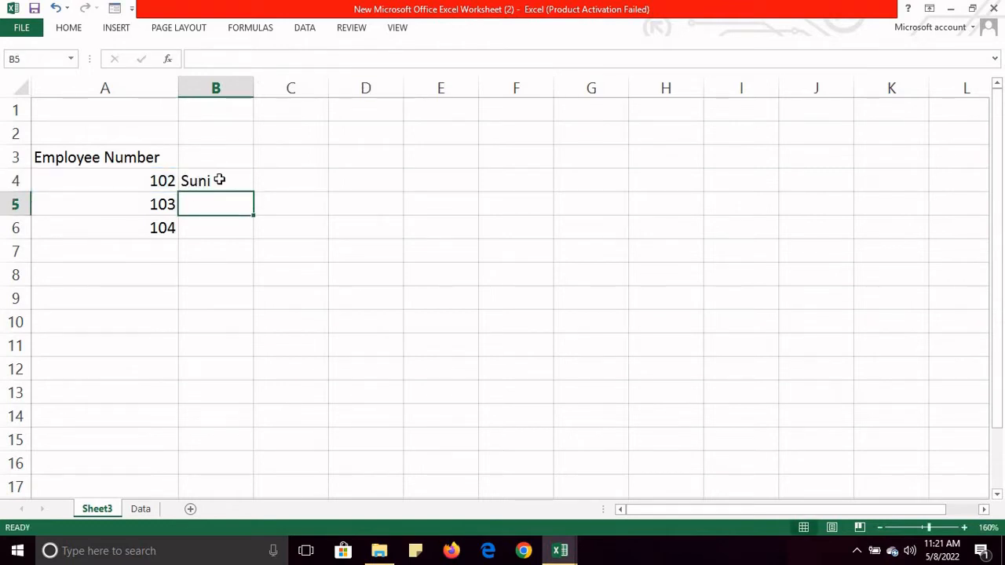
- Copy the name lookup in B4 down through B6 and review each result against its employee number
left_click(217, 182)
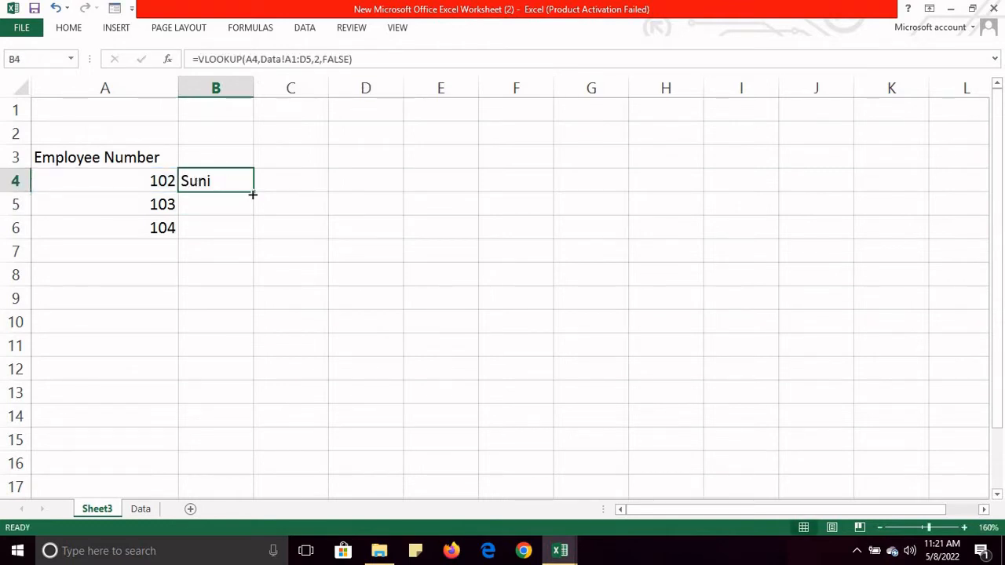
left_click_drag(253, 191, 240, 243)
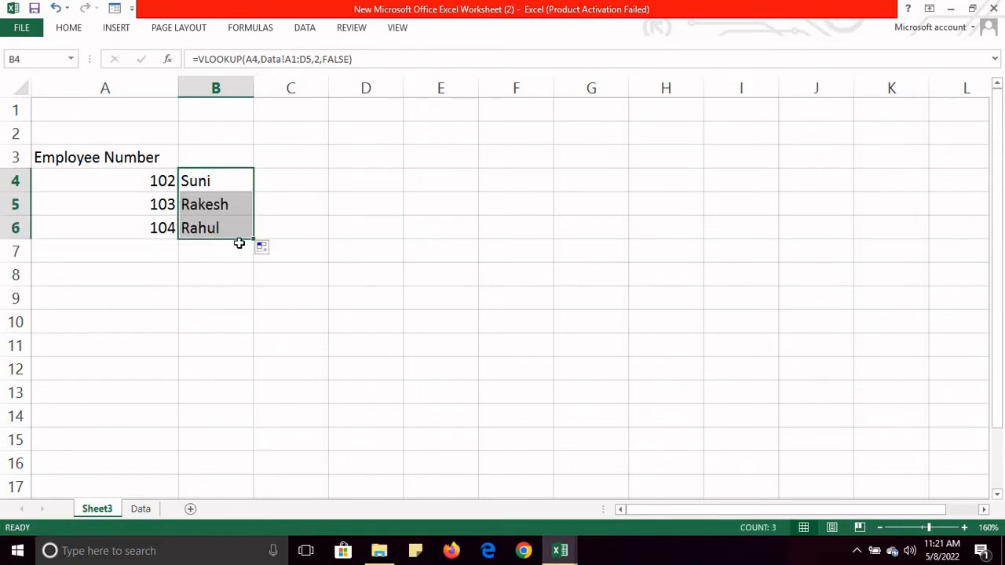
left_click(142, 178)
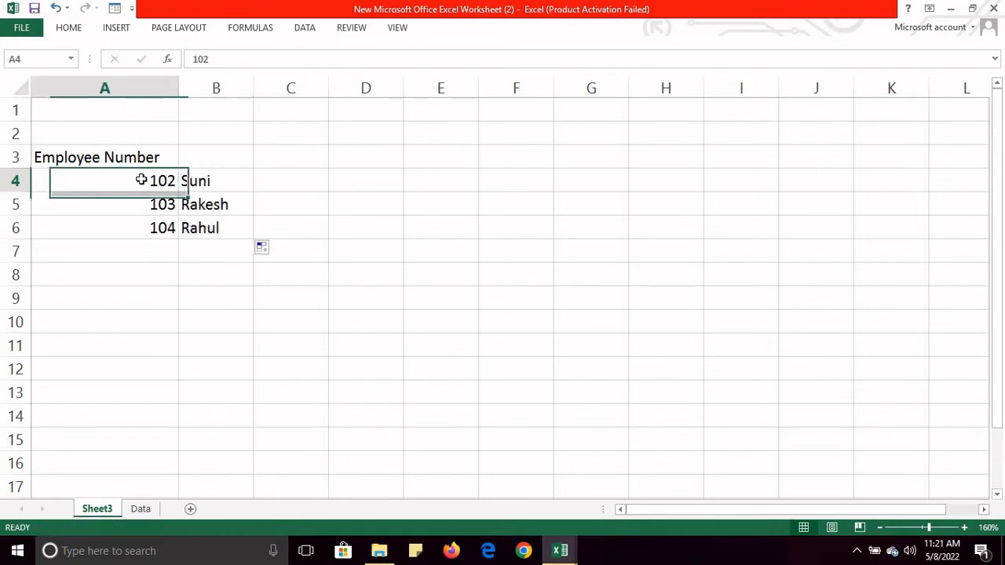
left_click(217, 182)
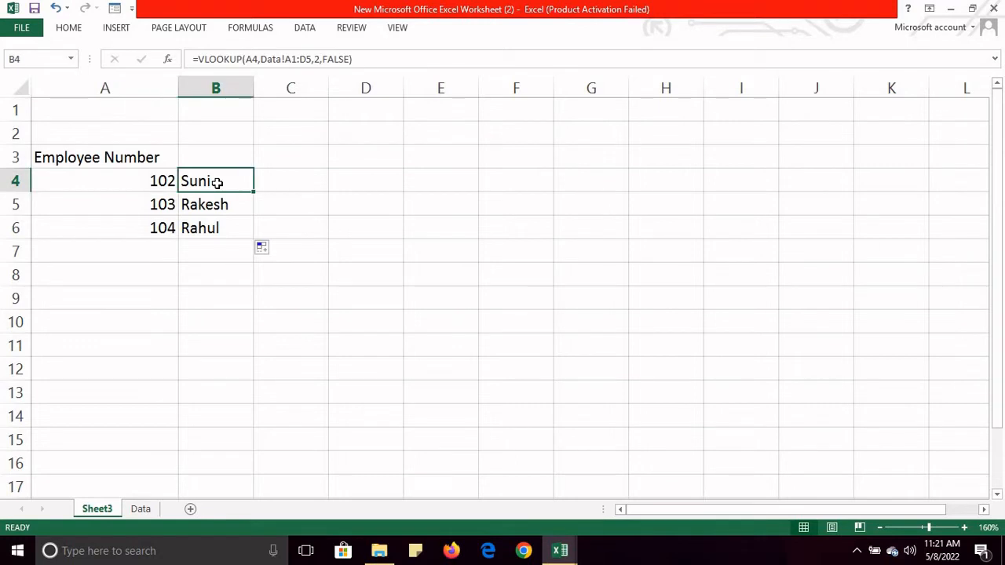
left_click(158, 207)
left_click(222, 206)
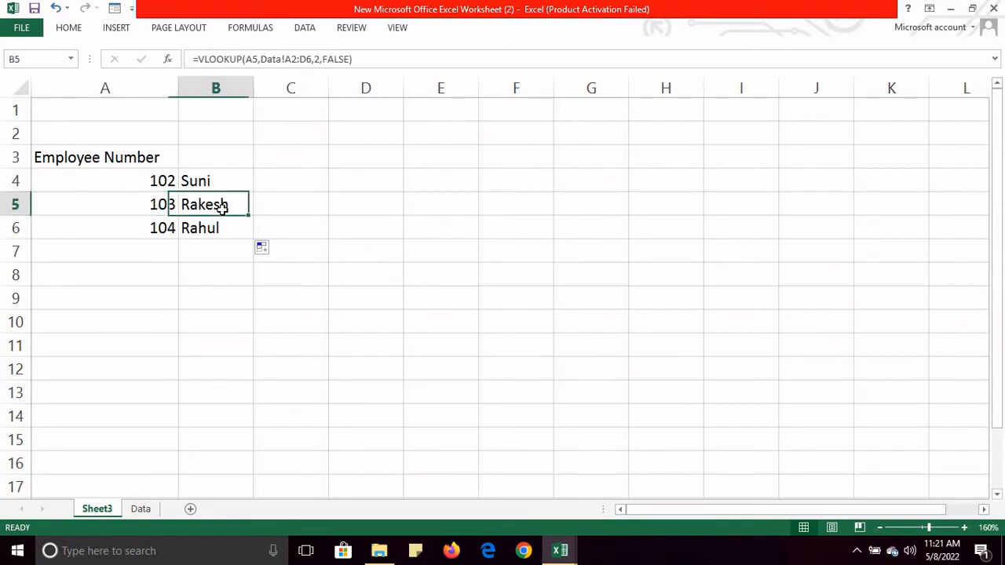
left_click(161, 228)
left_click(210, 229)
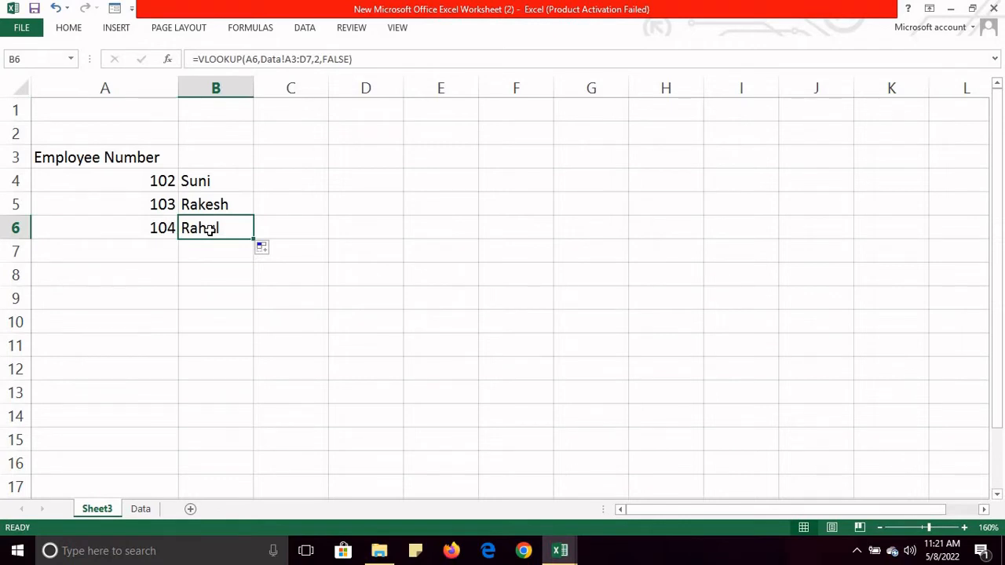
- Set the column index of the VLOOKUP in B4 to 3 so it returns the Salary column
left_click(220, 179)
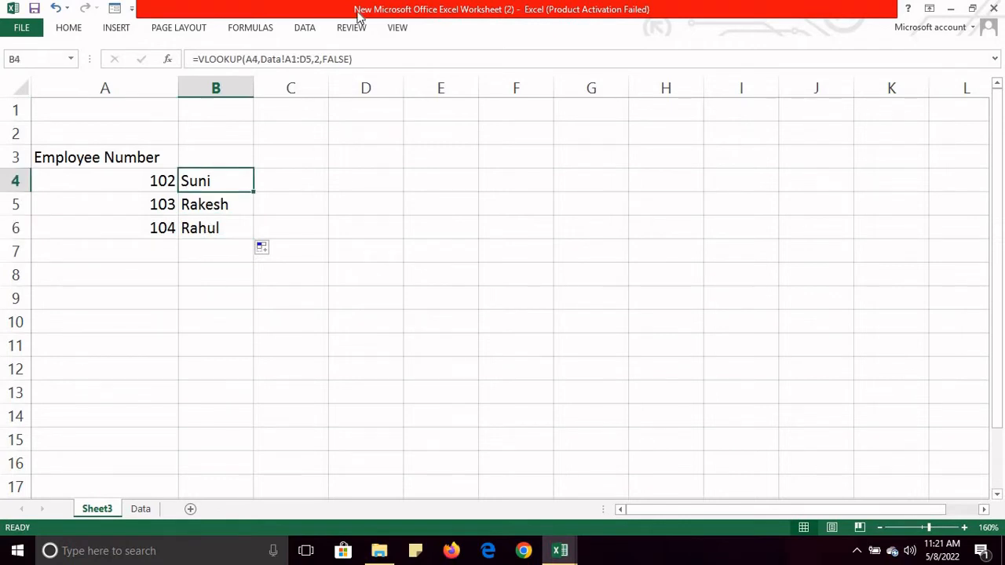
left_click(319, 59)
key("BackSpace")
type("3")
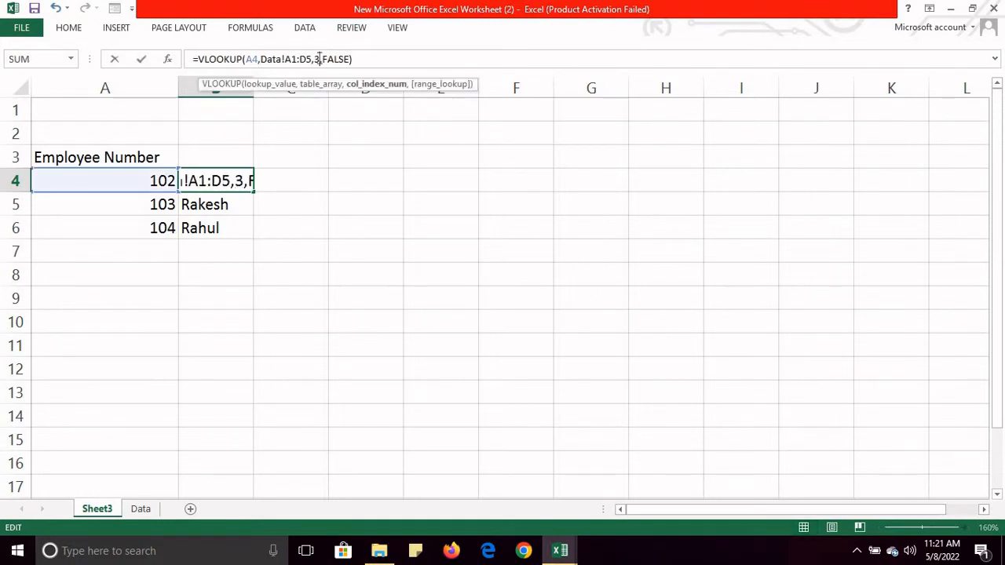
left_click(366, 59)
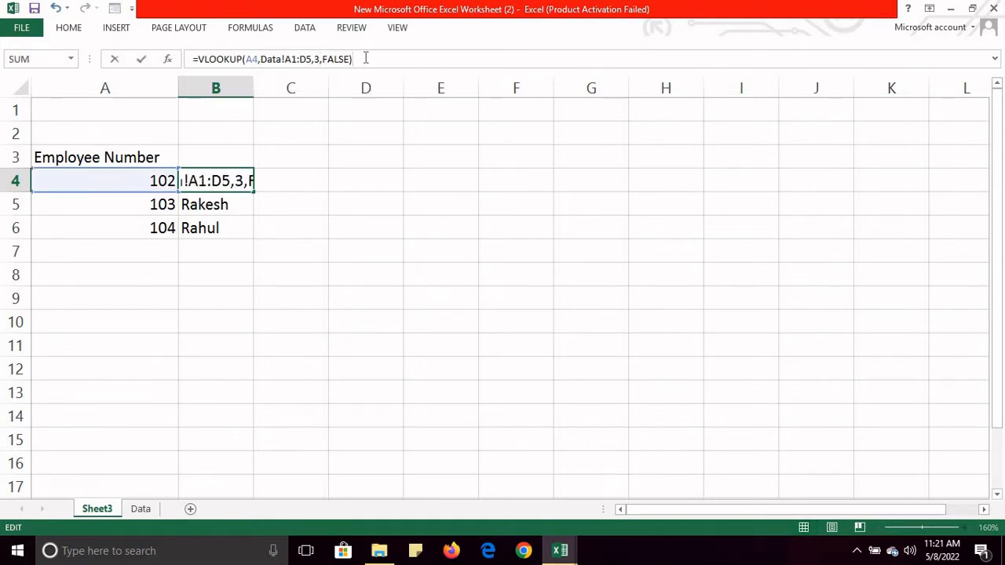
key("Return")
- Enter the heading "Salary" in B3 and copy the VLOOKUP from B4 down through B6
left_click(228, 158)
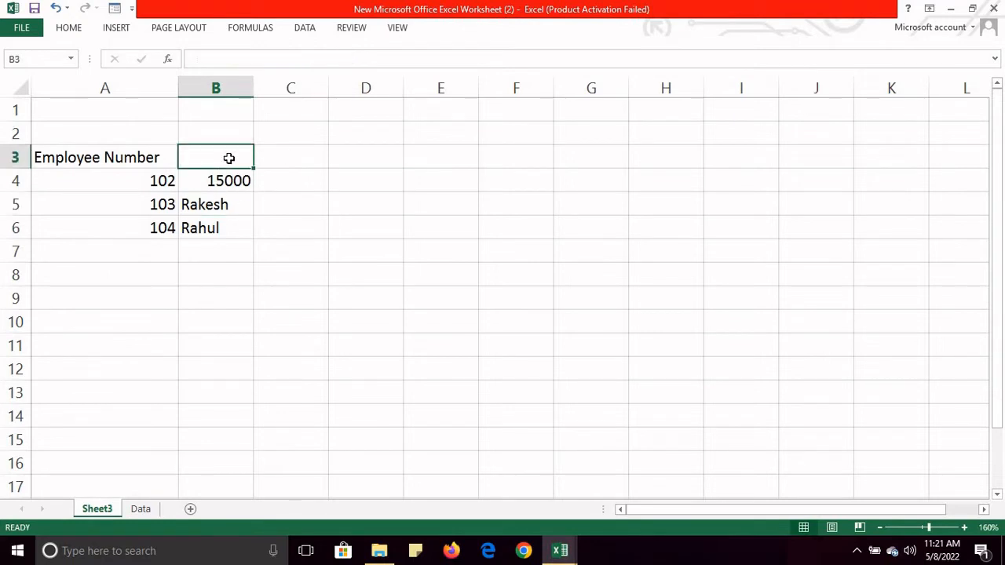
type("Salary")
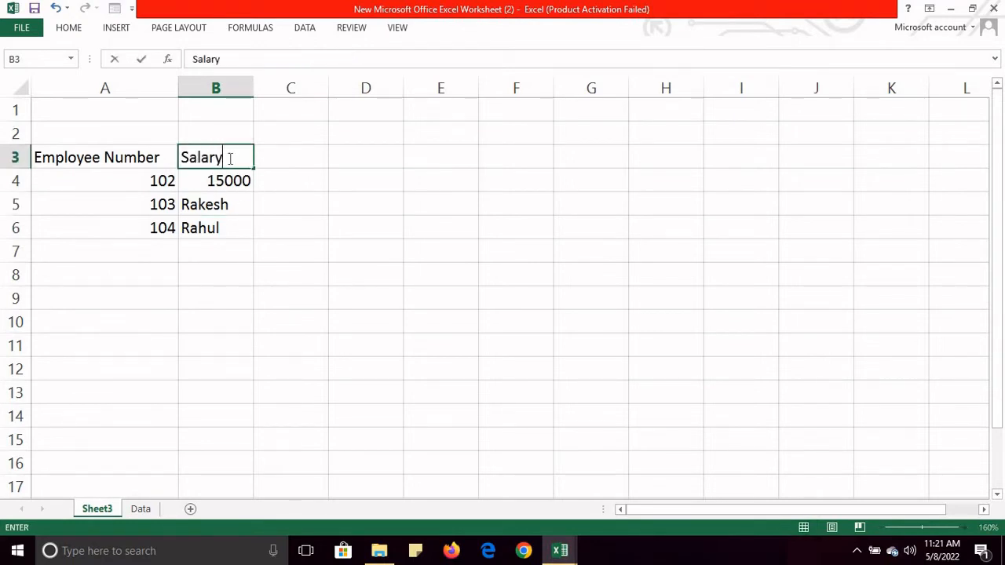
left_click(236, 185)
left_click_drag(253, 192, 252, 237)
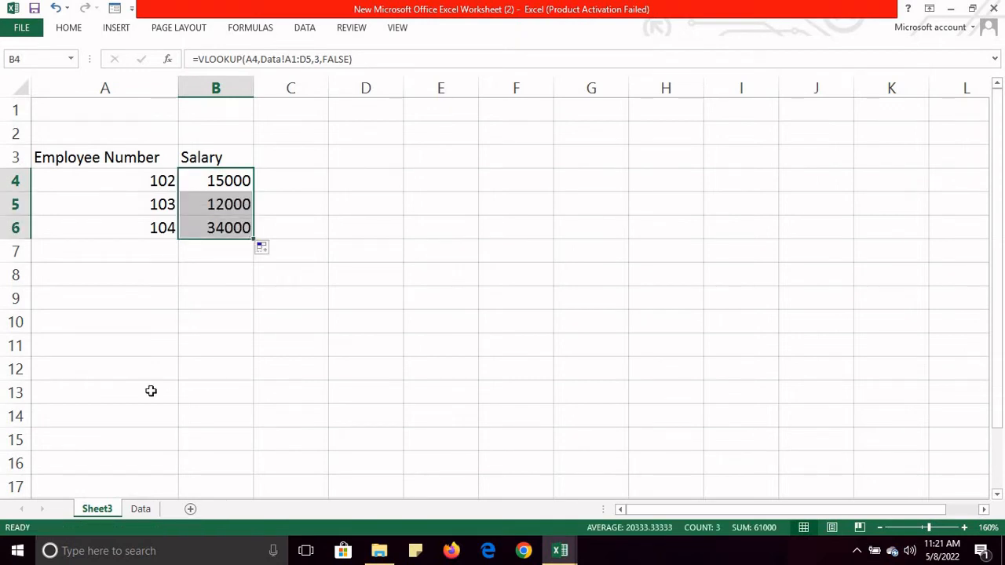
- Compare the salaries in B4:B6 of Sheet3 with the employee records on the Data sheet
left_click(142, 509)
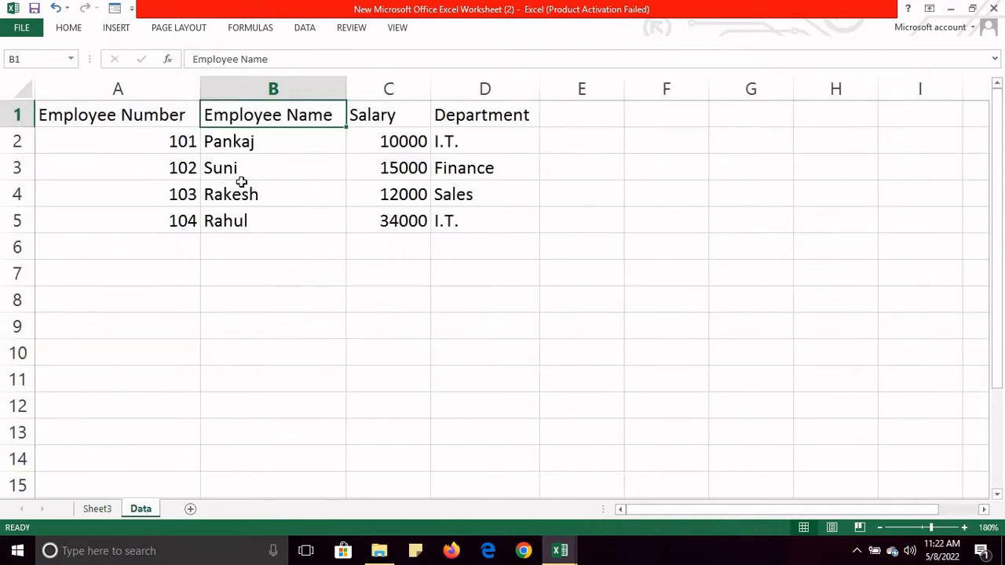
left_click(103, 514)
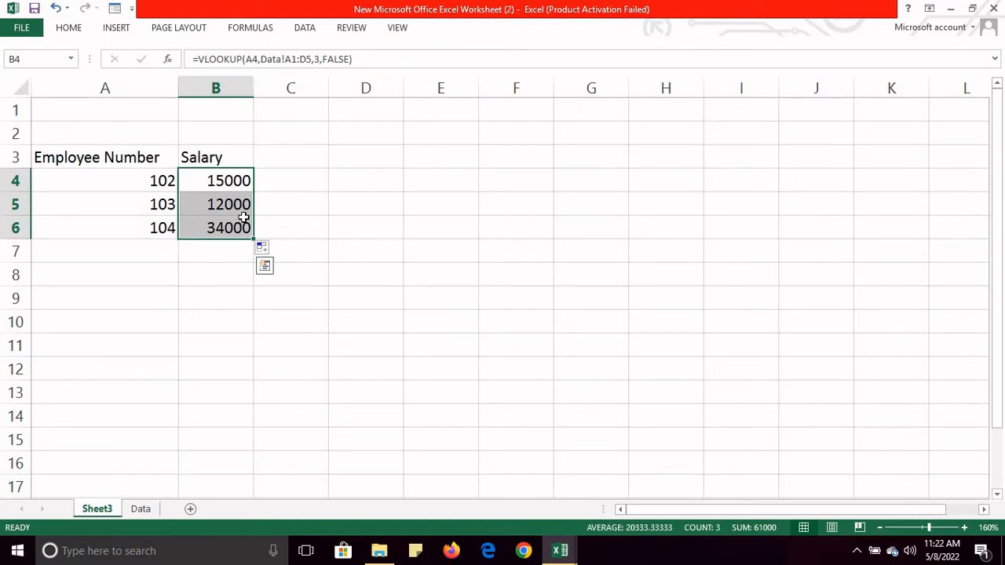
left_click(142, 512)
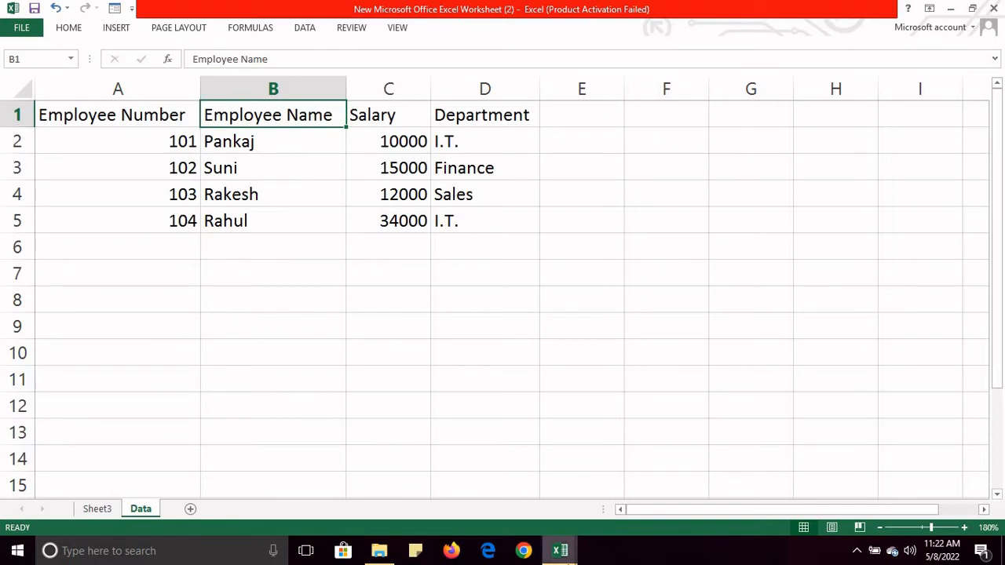
- Switch to the sampledatainsurance workbook, look over the PolicyData table, and show the policy number list on Sheet1 at 140% zoom
mouse_move(559, 552)
left_click(643, 490)
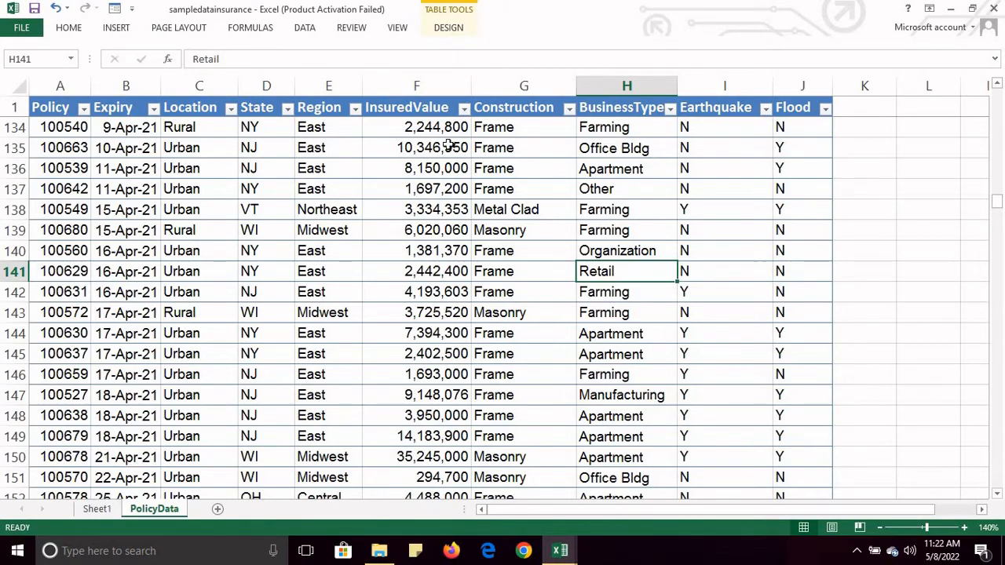
mouse_move(999, 216)
left_mouse_down()
mouse_move(1004, 524)
mouse_move(994, 157)
mouse_move(999, 205)
left_mouse_up()
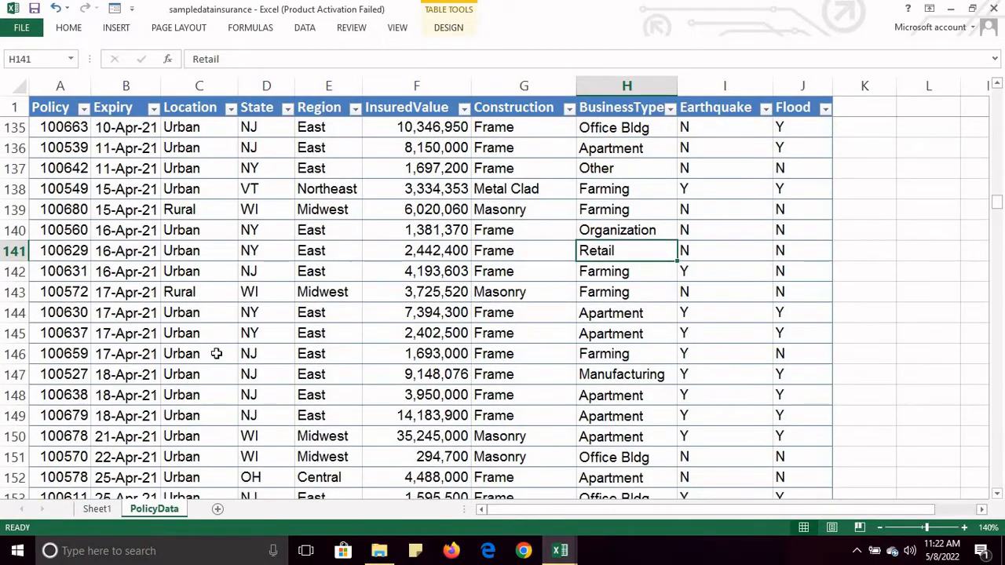
left_click(97, 510)
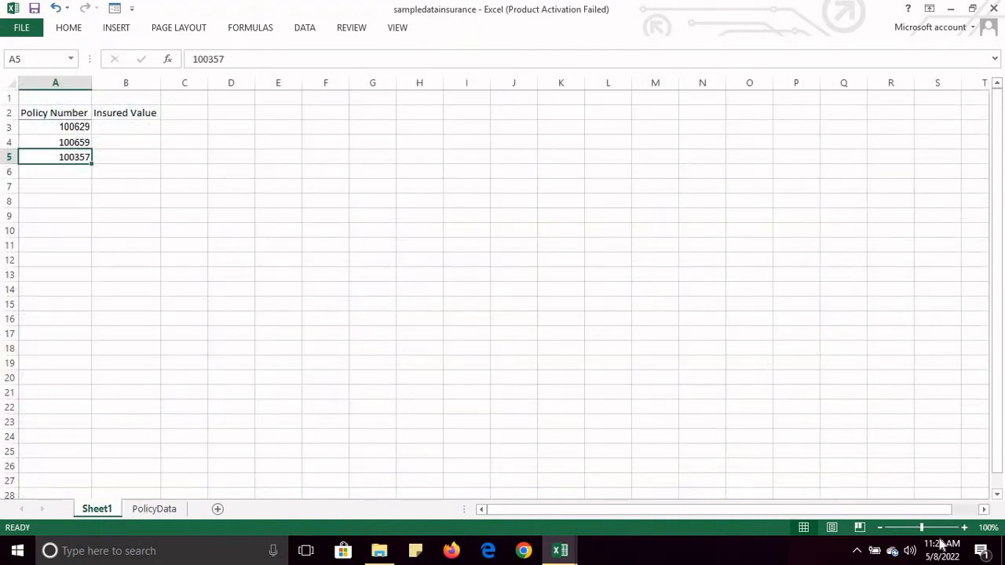
left_click(967, 532)
left_click(967, 531)
left_click(967, 532)
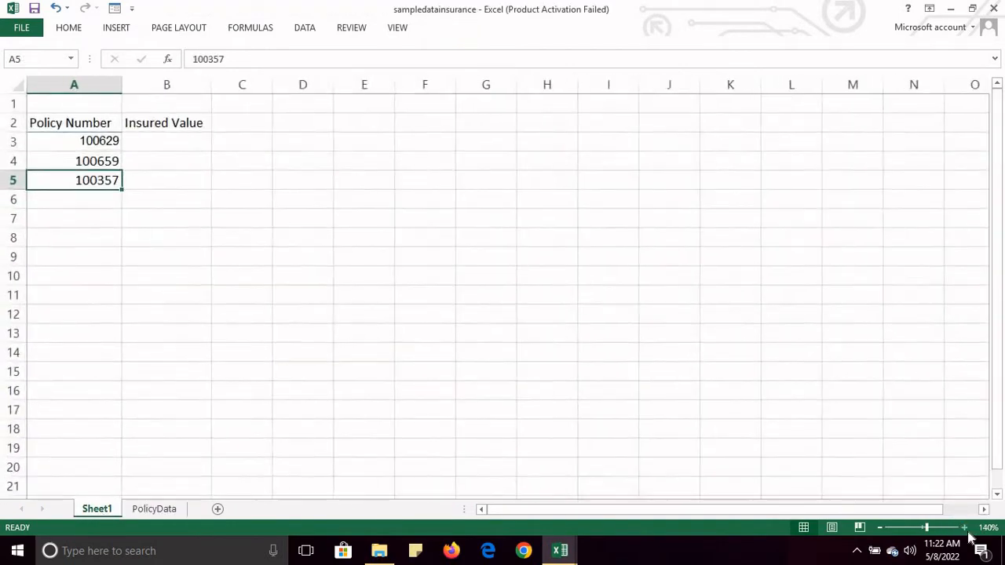
- Enlarge Sheet1 to 180% and look through the PolicyData table for the record of the first listed policy number
left_click(967, 532)
left_click(967, 532)
left_click(968, 531)
left_click(968, 531)
left_click(968, 532)
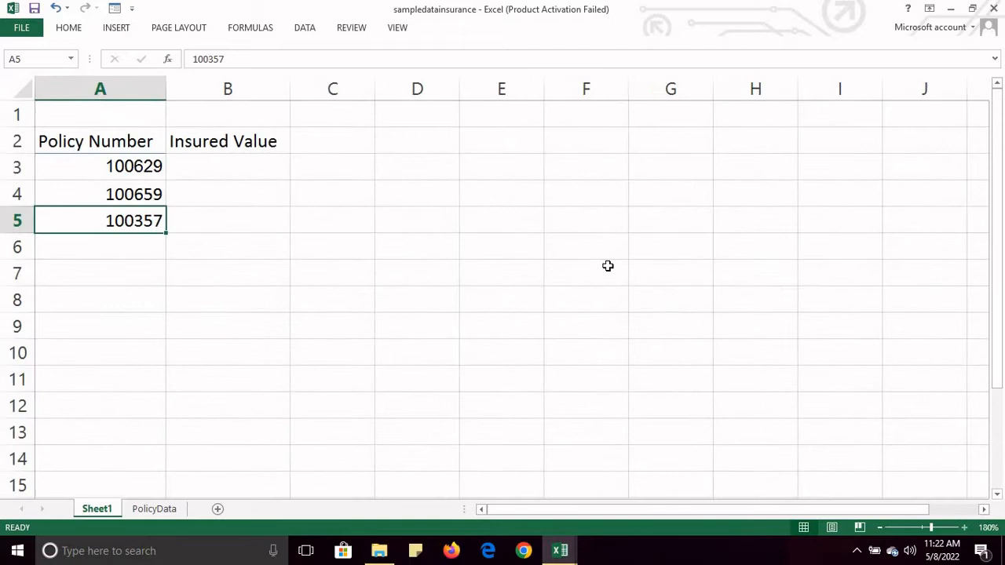
left_click(222, 172)
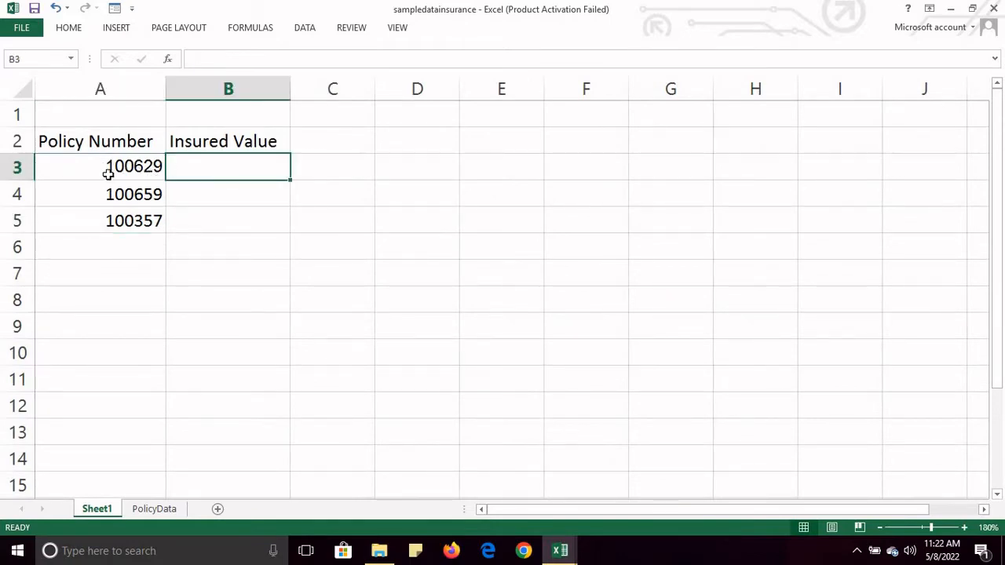
left_click(154, 509)
mouse_move(999, 203)
left_mouse_down()
mouse_move(998, 95)
mouse_move(998, 238)
mouse_move(997, 197)
left_mouse_up()
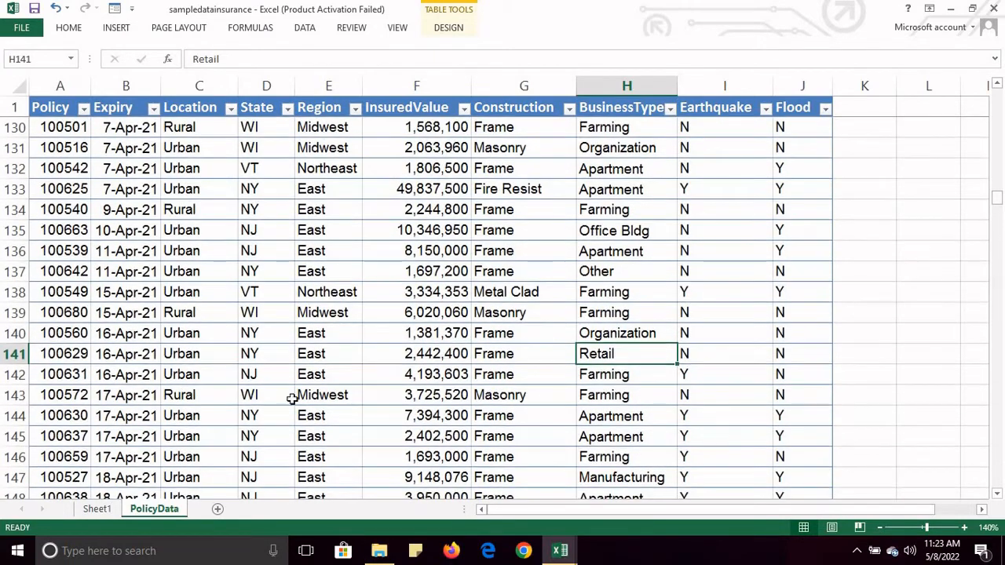
left_click(105, 512)
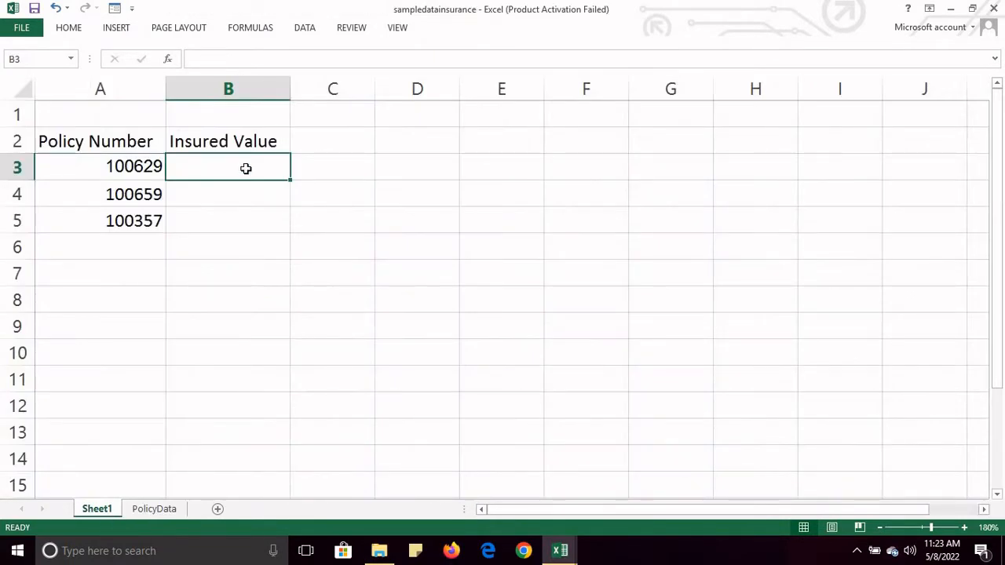
- Start a VLOOKUP formula in B3 of Sheet1 with the policy number in A3 as the lookup value
type("=")
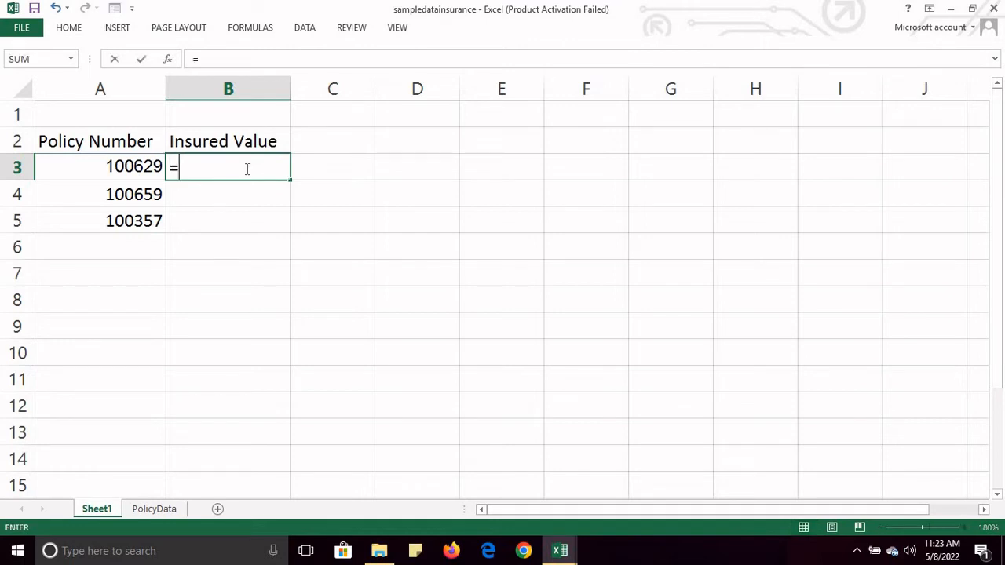
type("vlook")
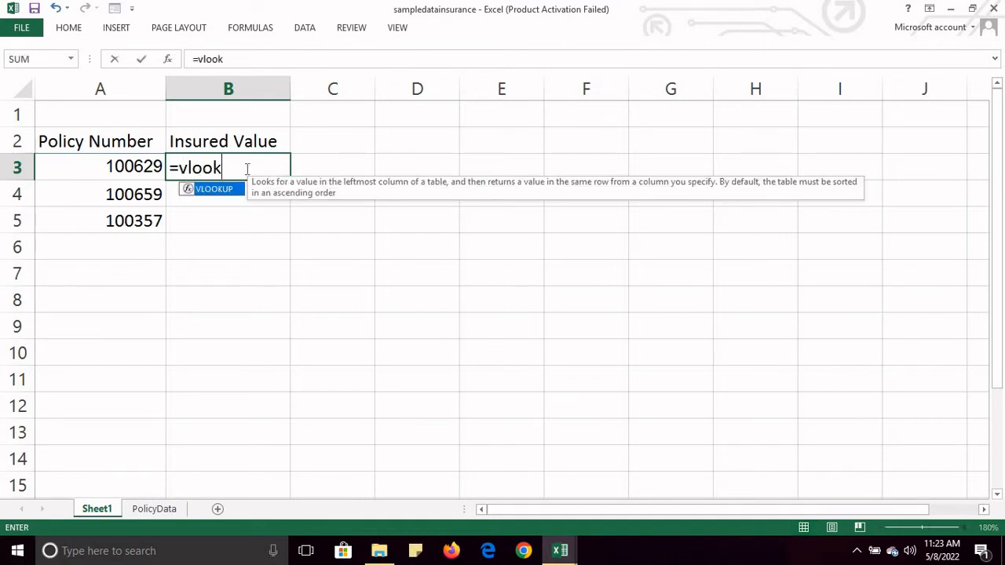
type("up(")
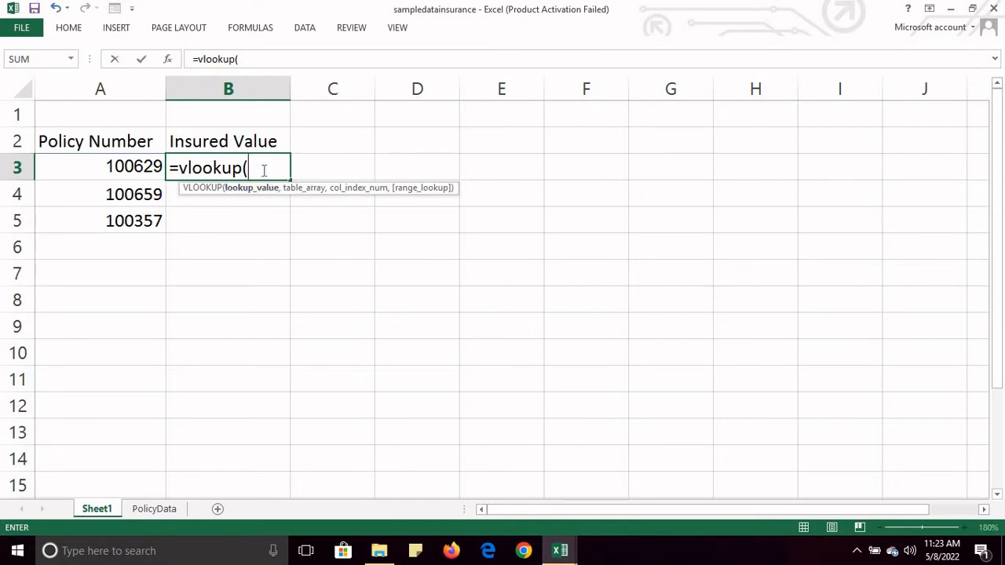
left_click(130, 168)
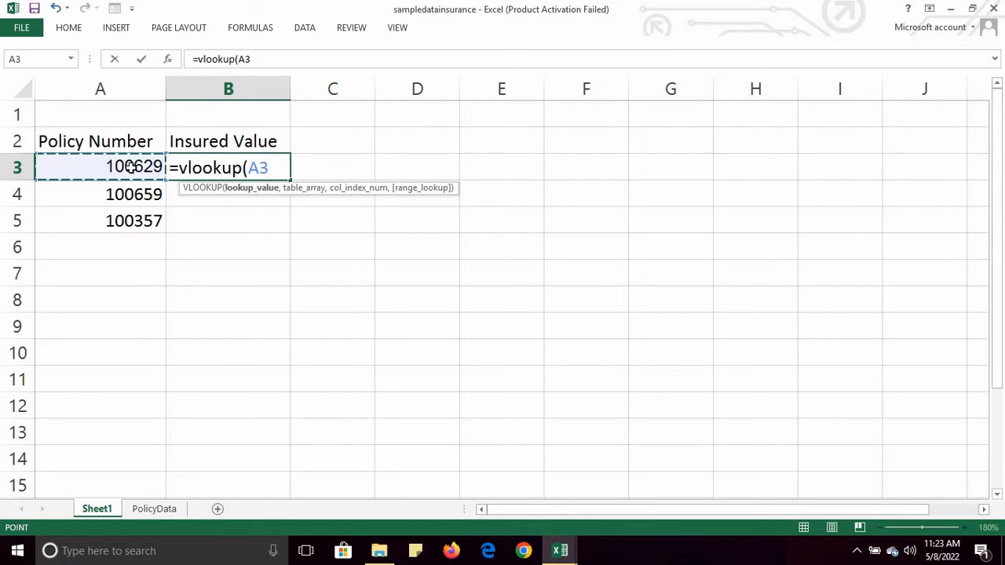
type(",")
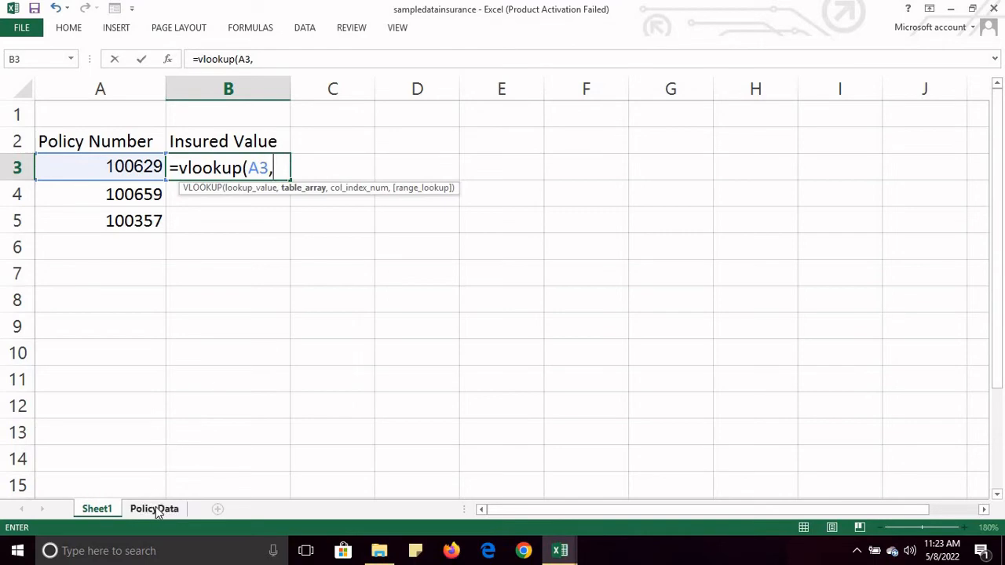
- Set the table array of the VLOOKUP to the range A1:J442 on the PolicyData sheet
left_click(155, 509)
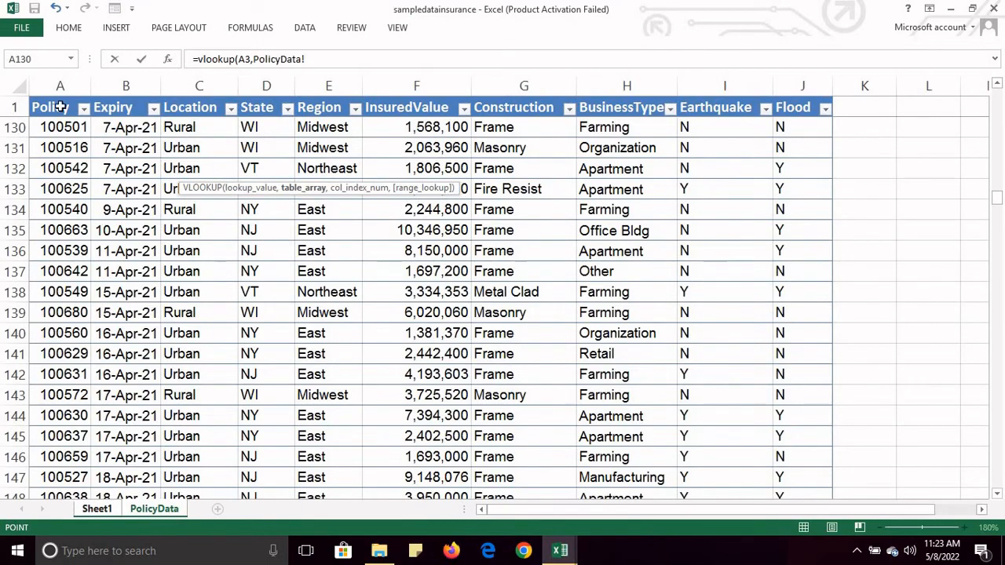
left_click_drag(61, 110, 299, 195)
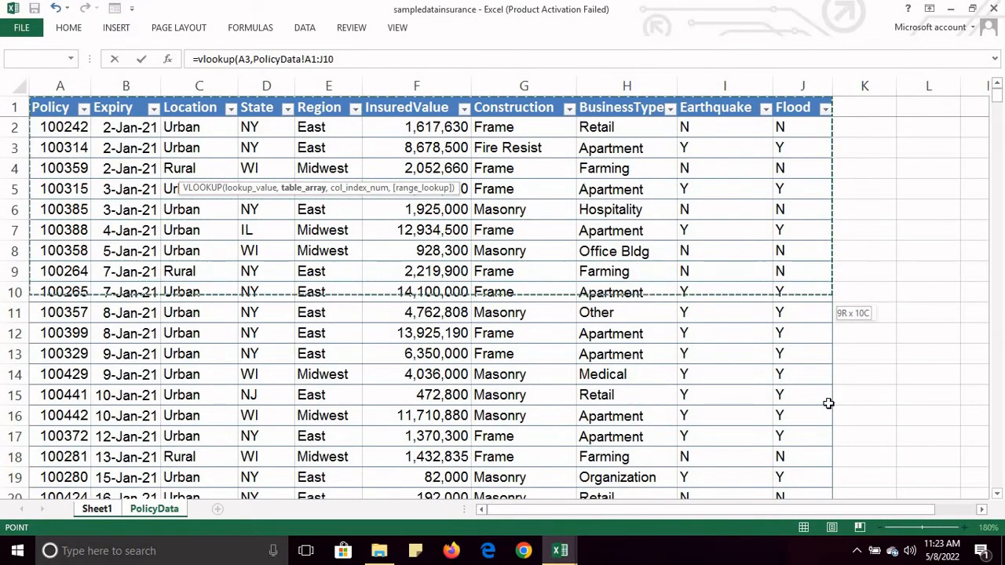
left_click_drag(811, 555, 807, 170)
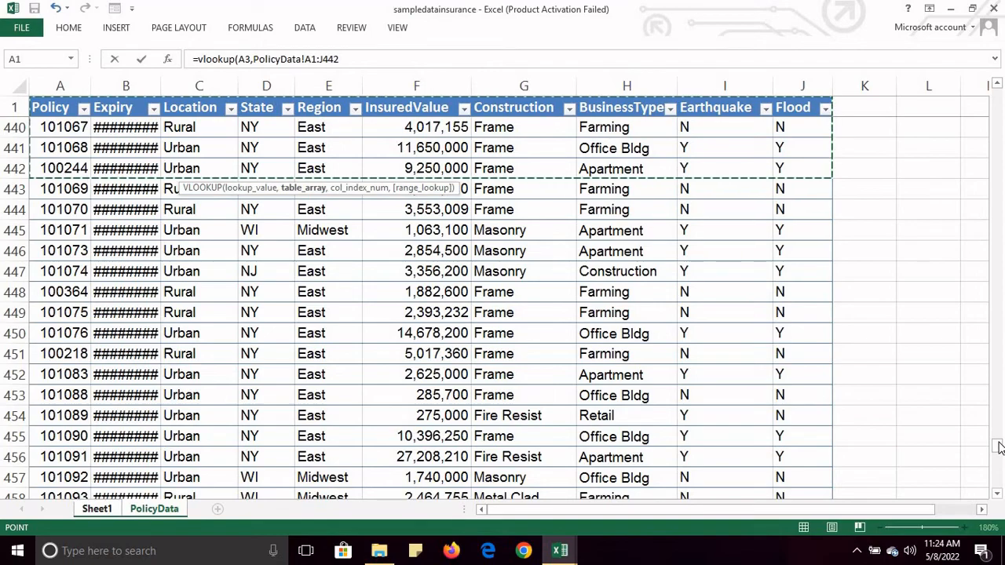
left_click_drag(997, 443, 998, 117)
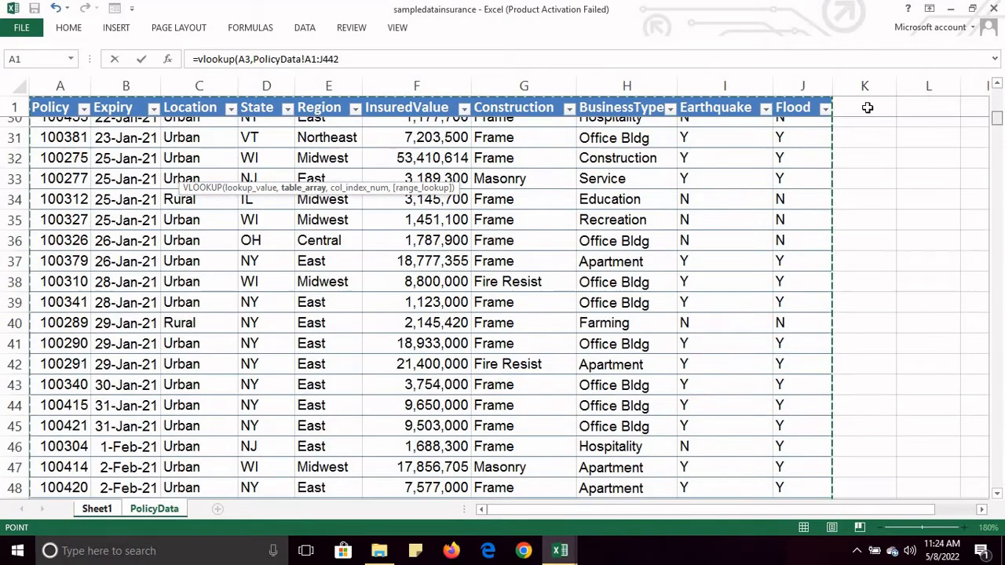
- Complete the VLOOKUP with column index 6 for InsuredValue and FALSE for an exact match
left_click(361, 57)
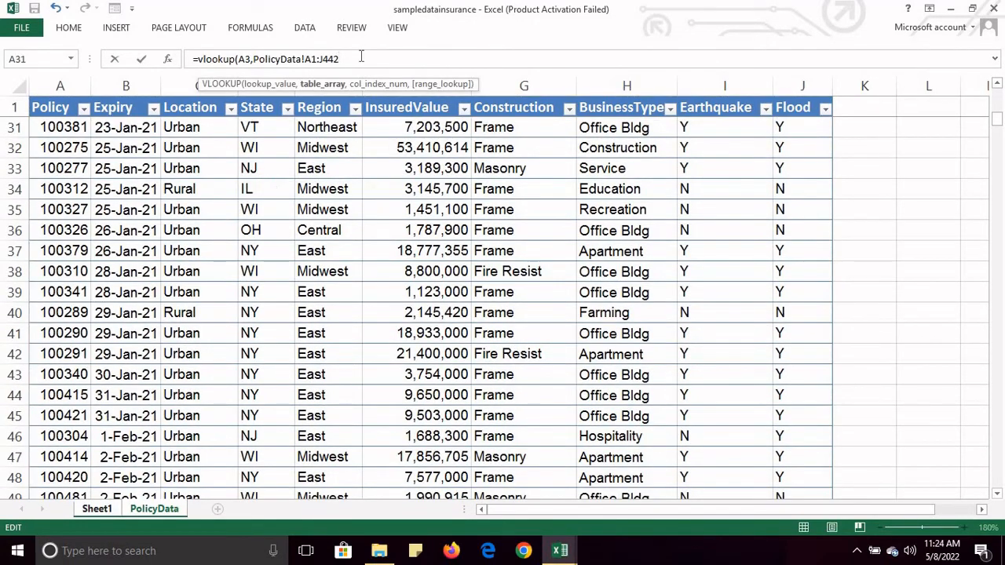
type(",6")
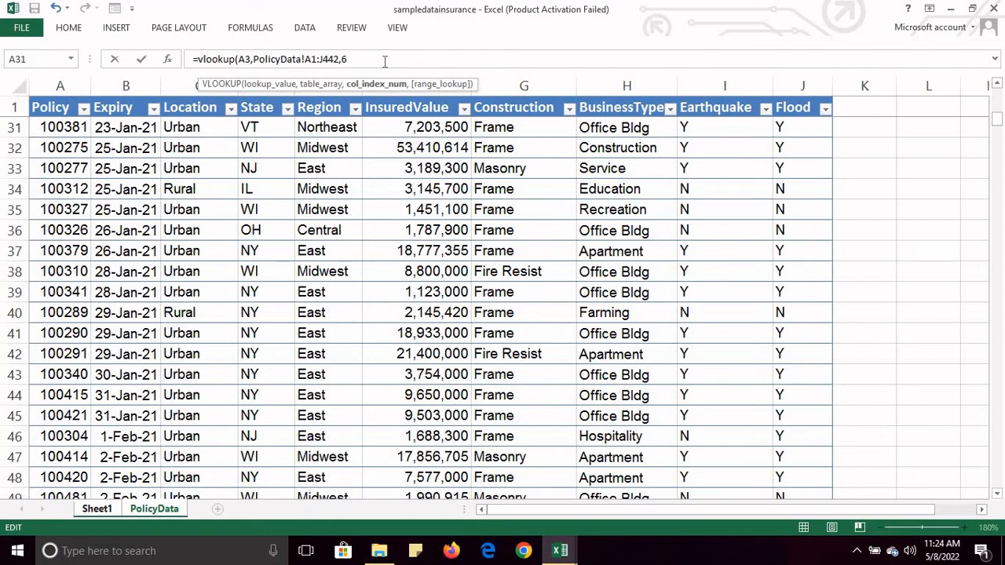
type(",")
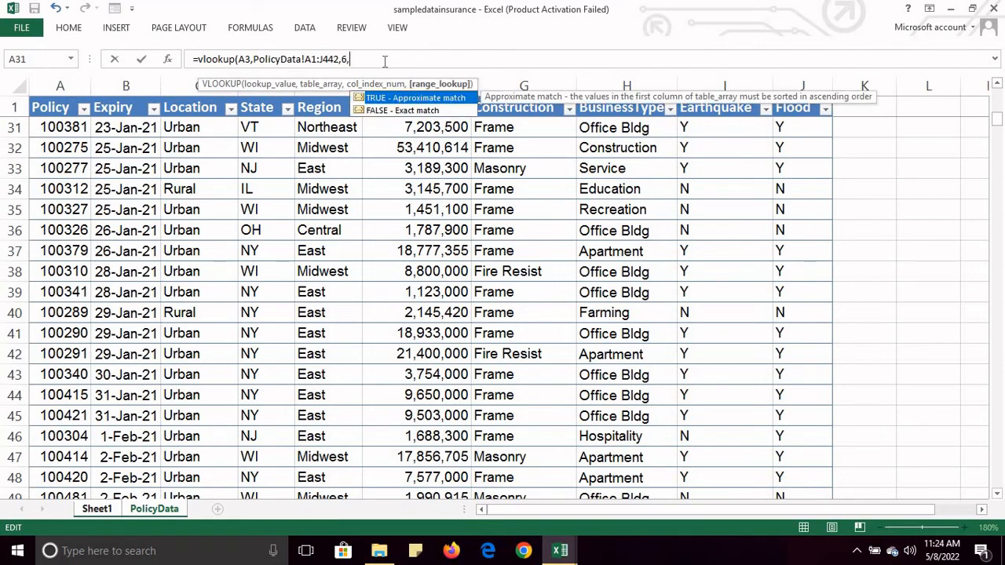
key("Down")
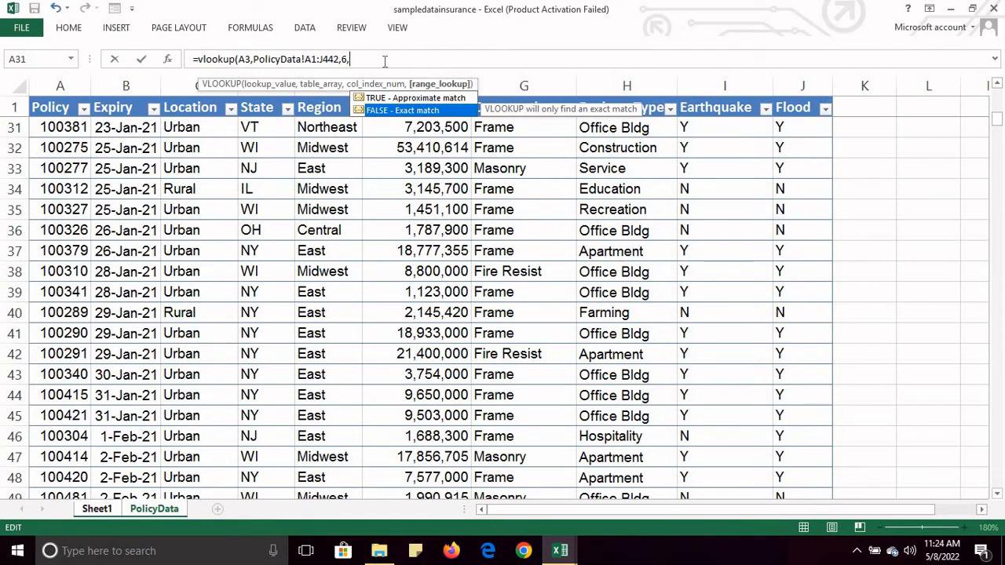
key("Tab")
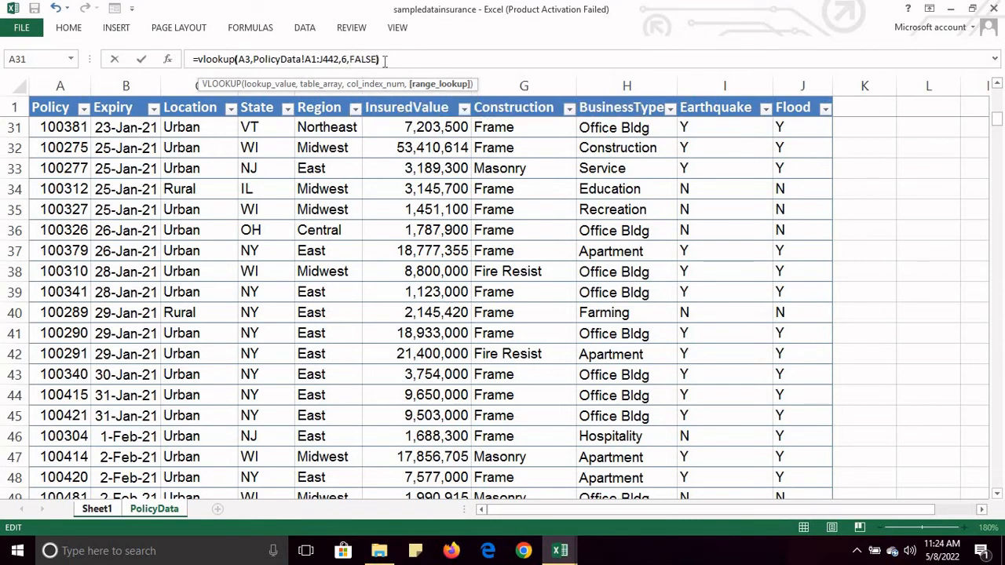
key("Return")
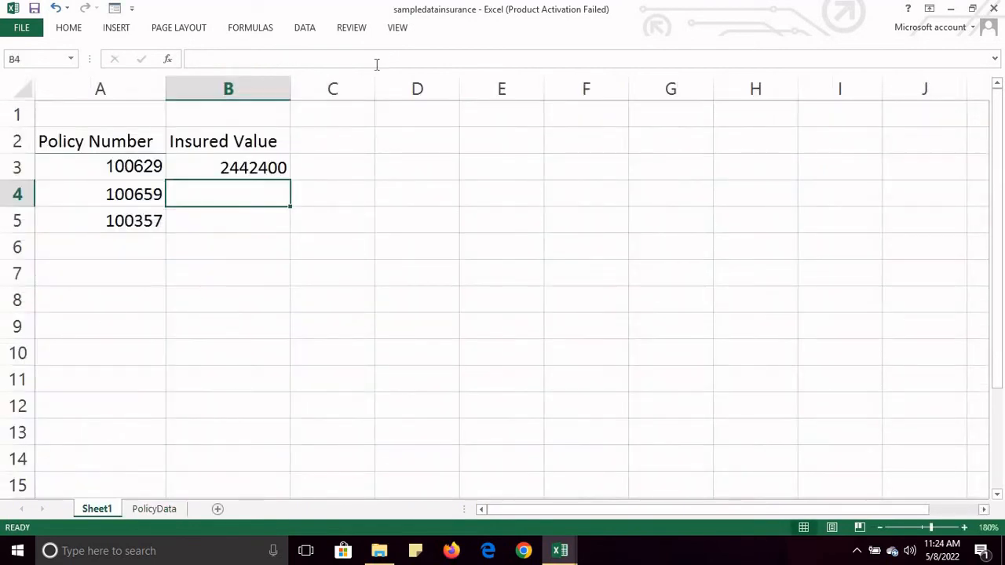
- Copy the VLOOKUP formula from B3 down through B5
left_click(216, 161)
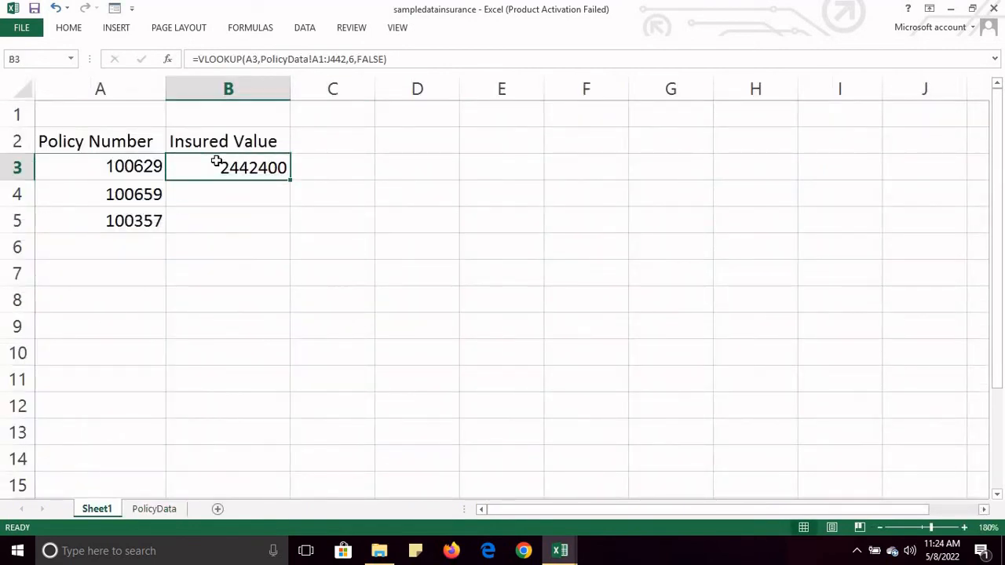
left_click(106, 166)
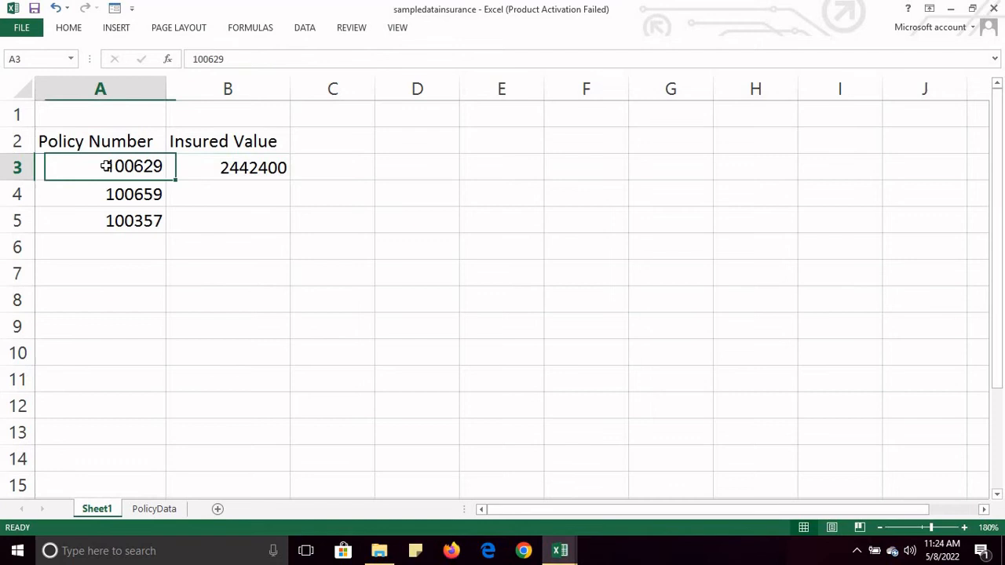
left_click(247, 167)
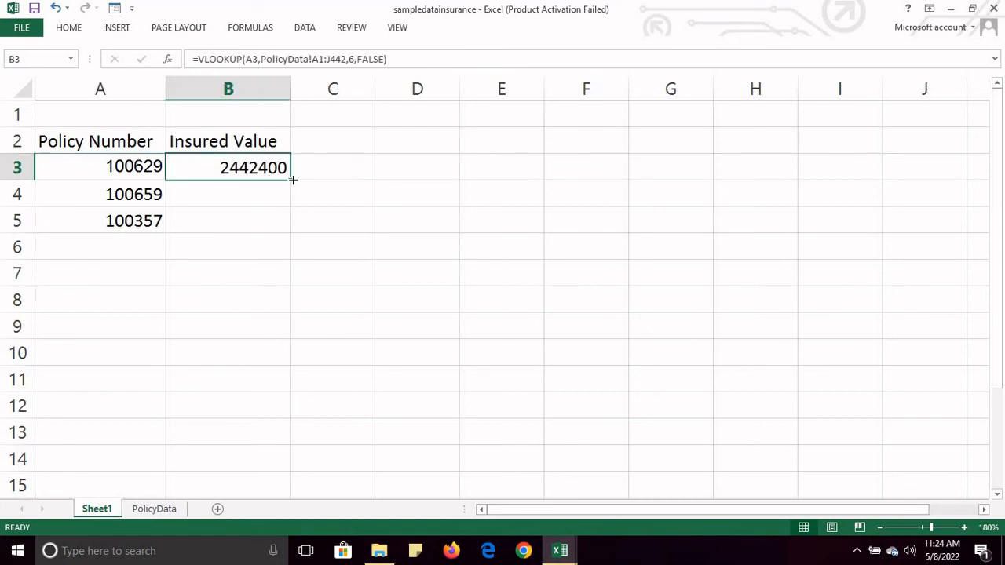
left_click_drag(289, 180, 288, 232)
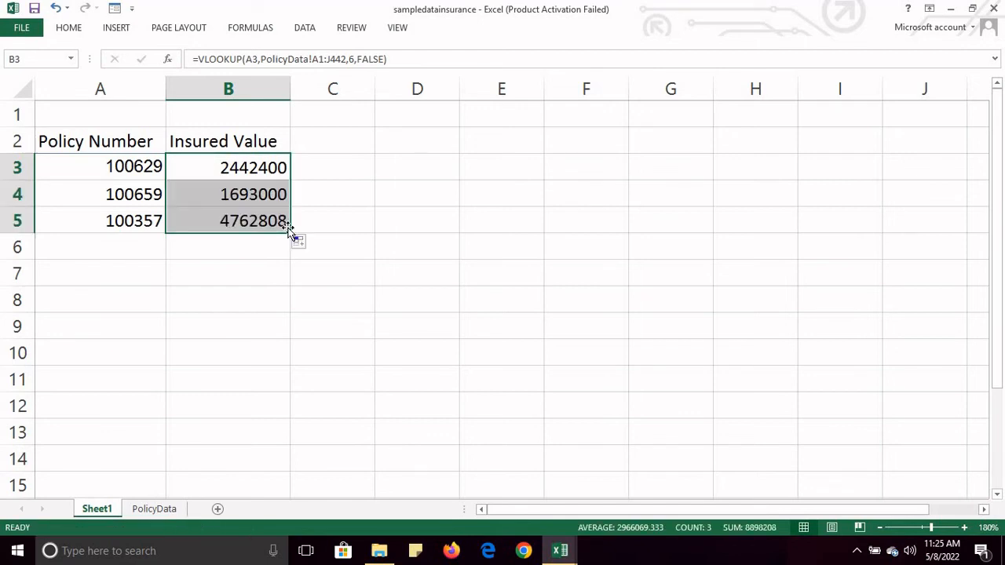
- Compare the insured value in B4 of Sheet1 with the matching policy's record on the PolicyData sheet
left_click(124, 194)
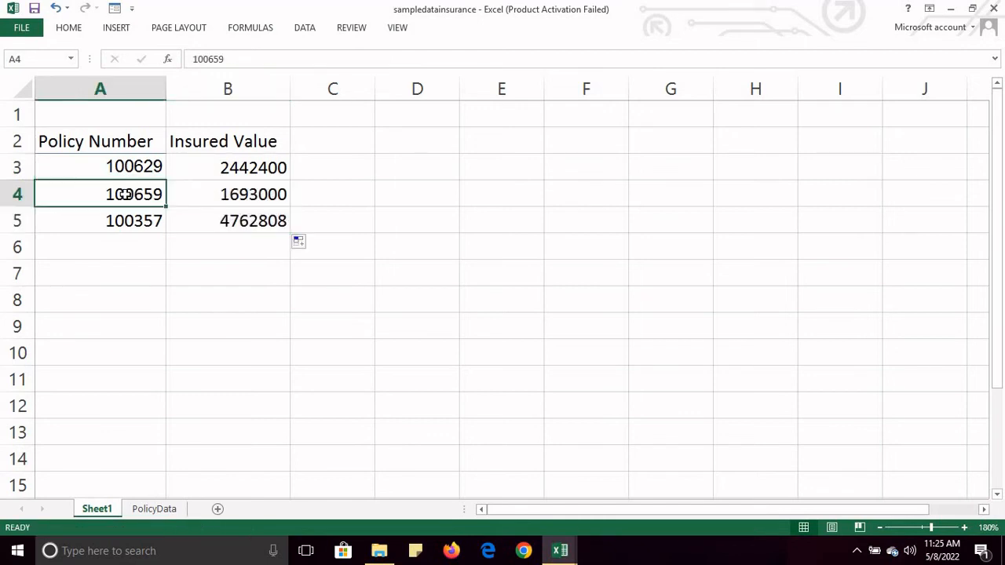
left_click(218, 194)
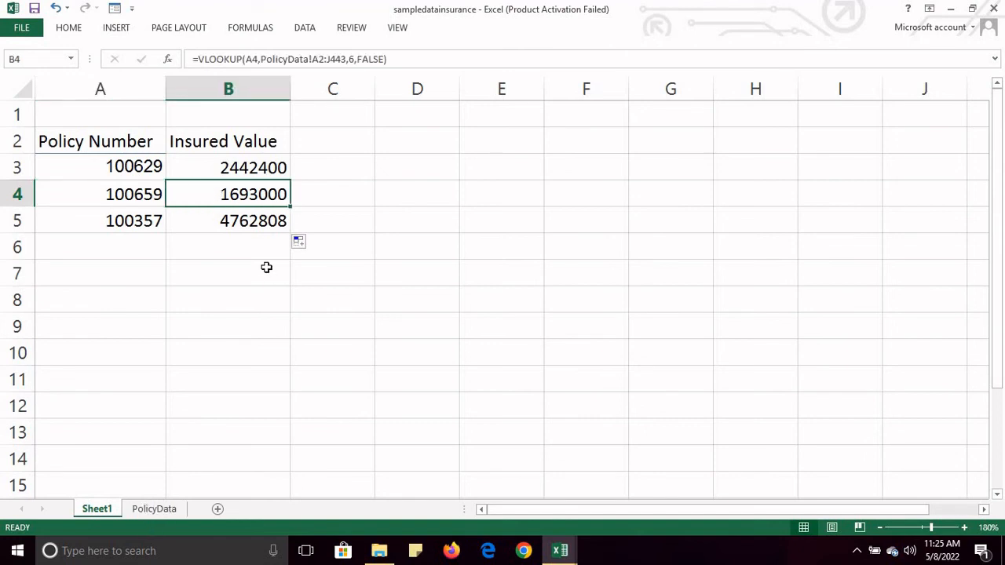
left_click(166, 510)
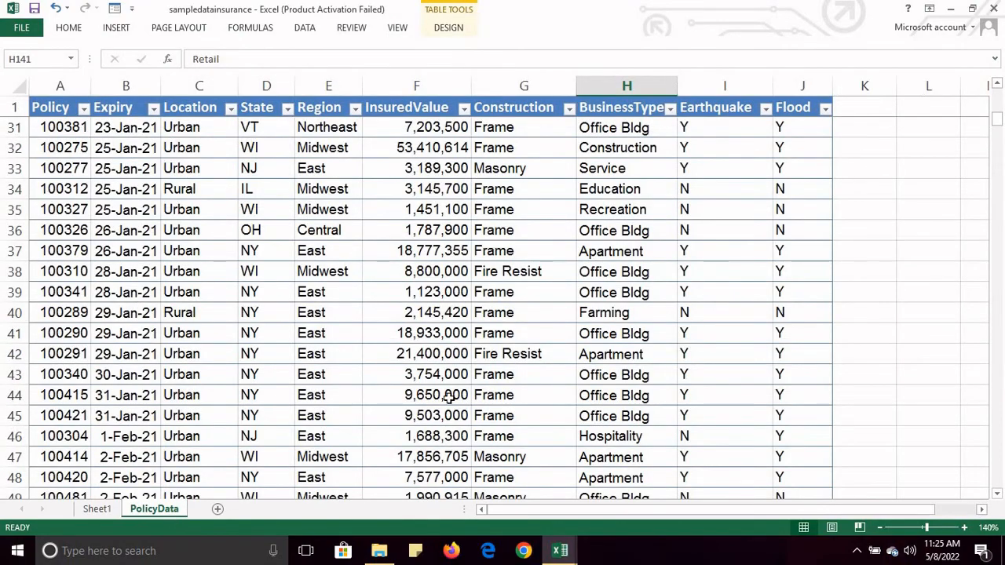
left_click_drag(999, 118, 997, 207)
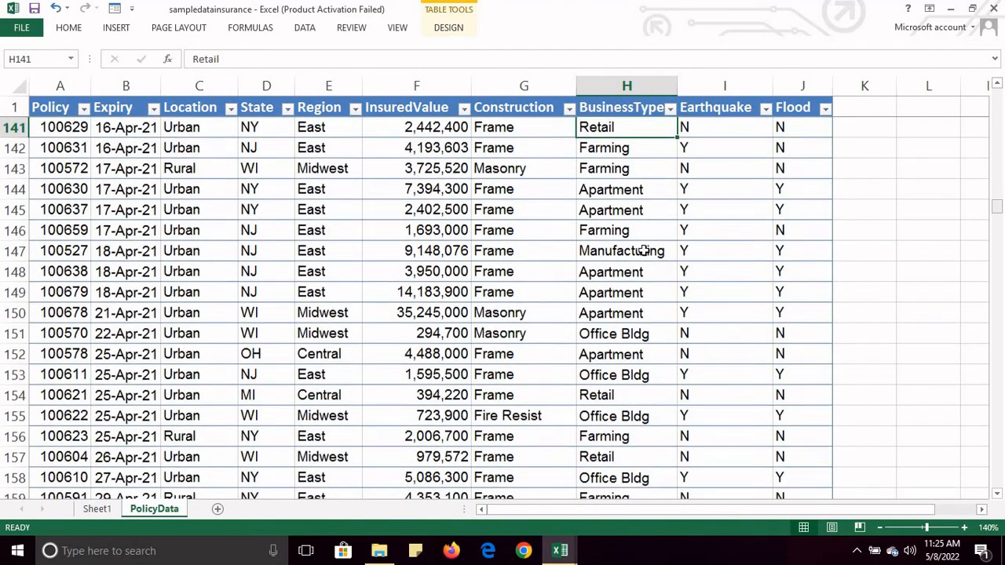
left_click(66, 230)
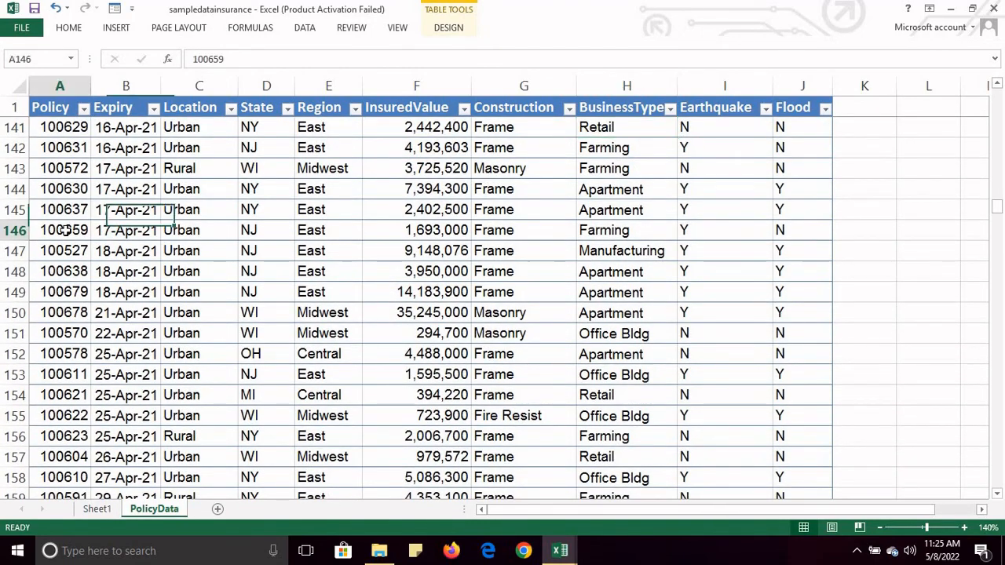
left_click(404, 231)
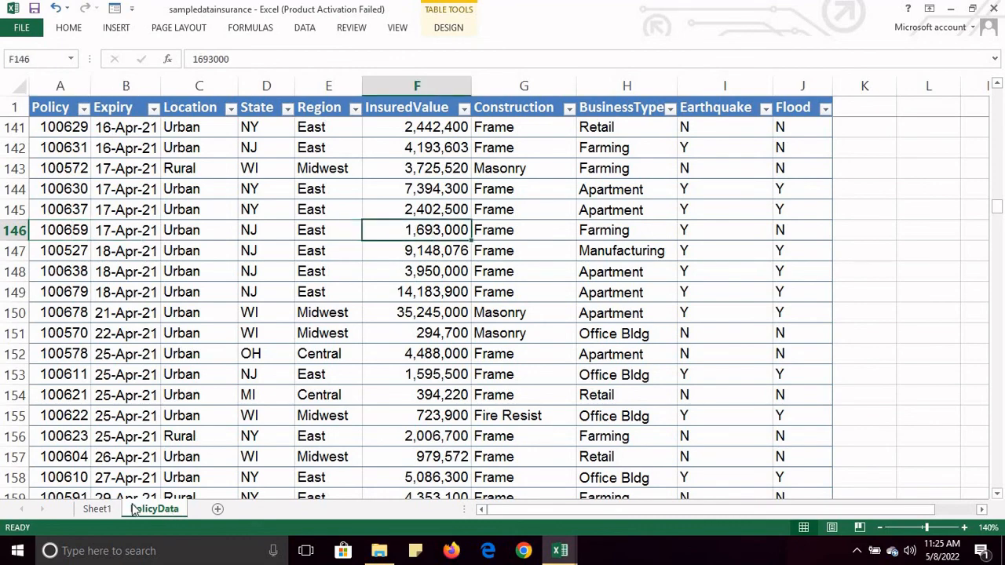
left_click(96, 509)
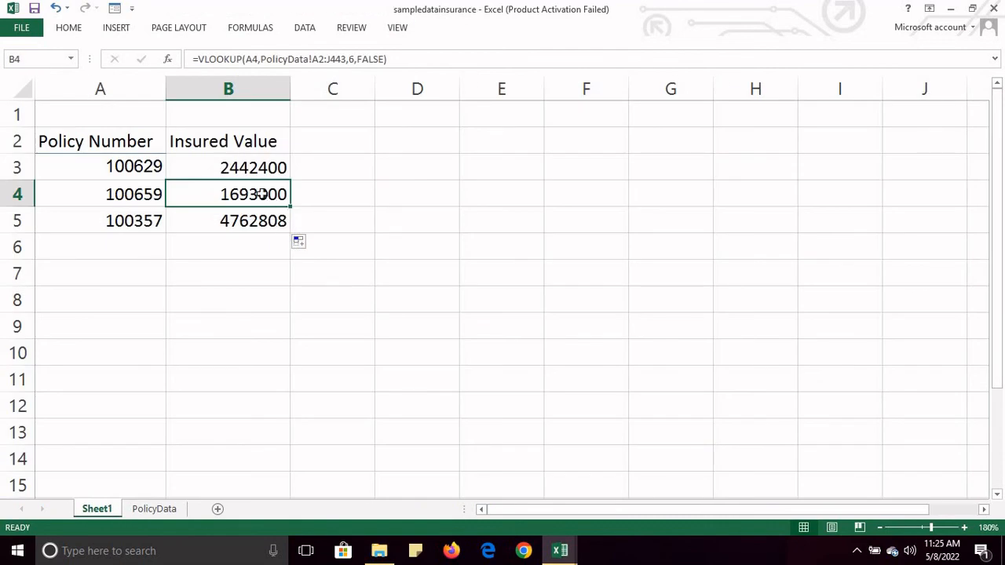